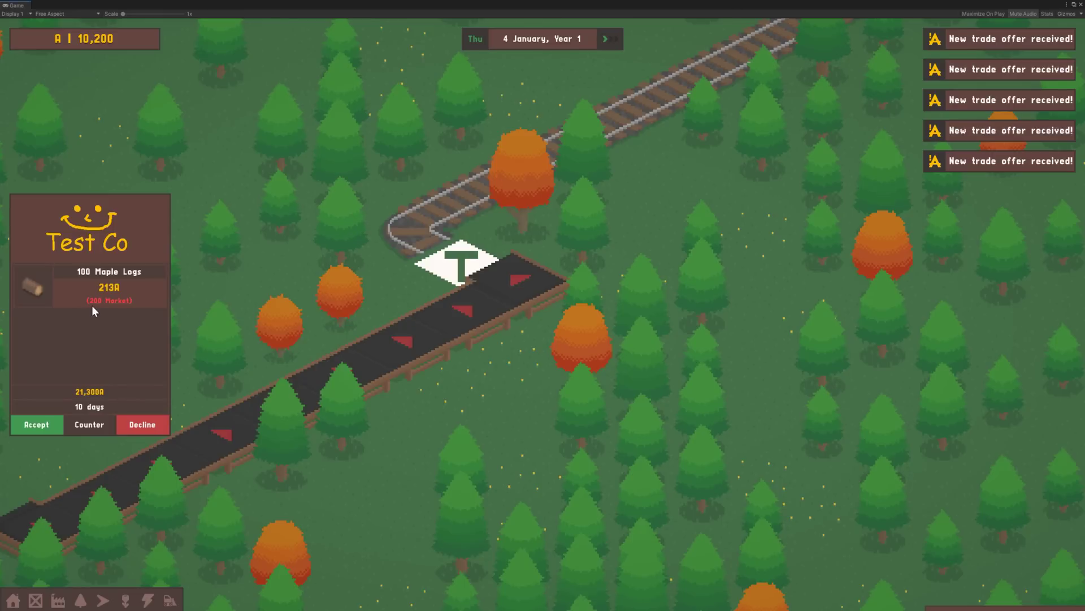
Accept Test Co's 100 Maple Logs offer at 21,300A and zoom the game camera out.
left_click(50, 429)
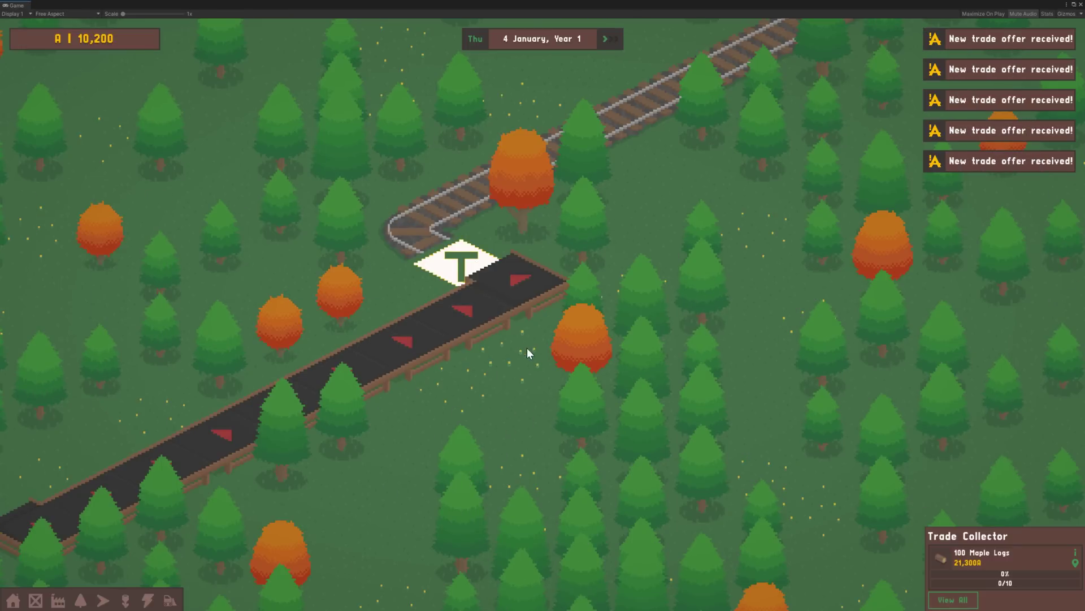
scroll(507, 370, "down", 3)
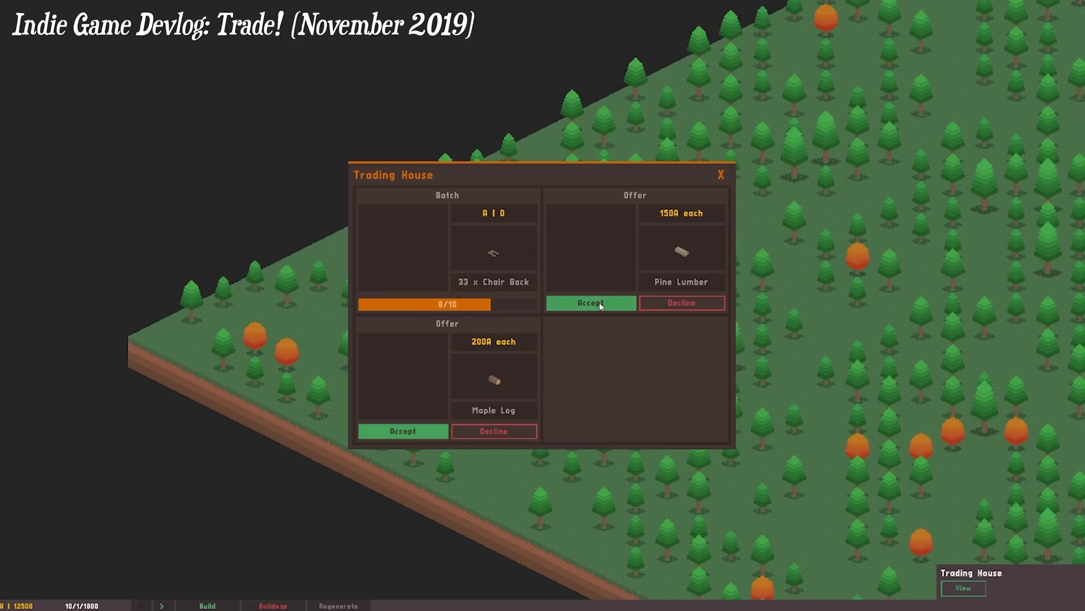
Accept the Pine Lumber and Maple Log offers and buy the three right-side land plots.
left_click(591, 304)
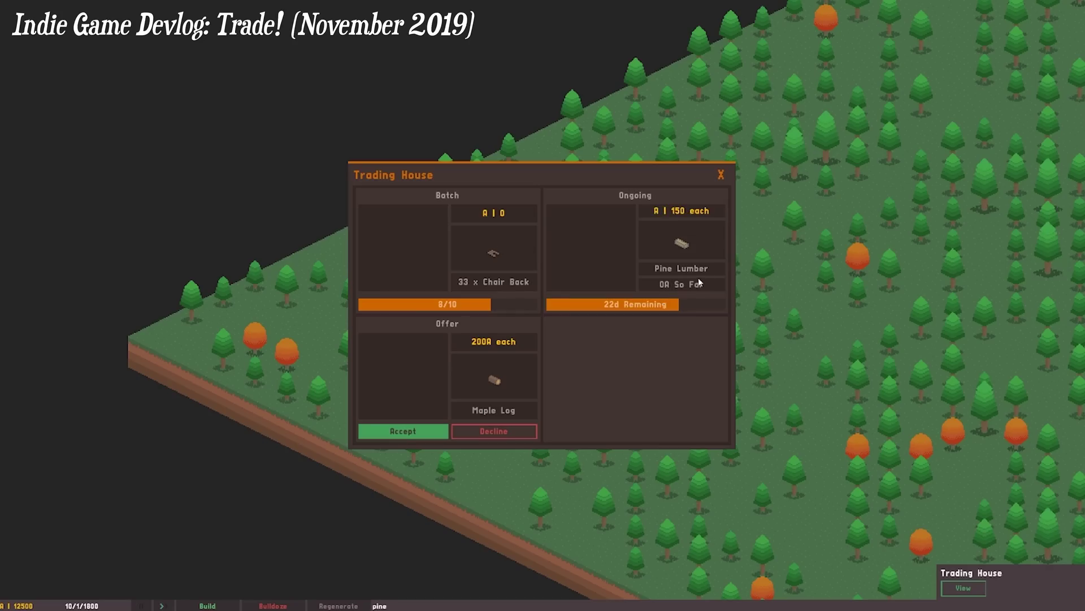
left_click(415, 433)
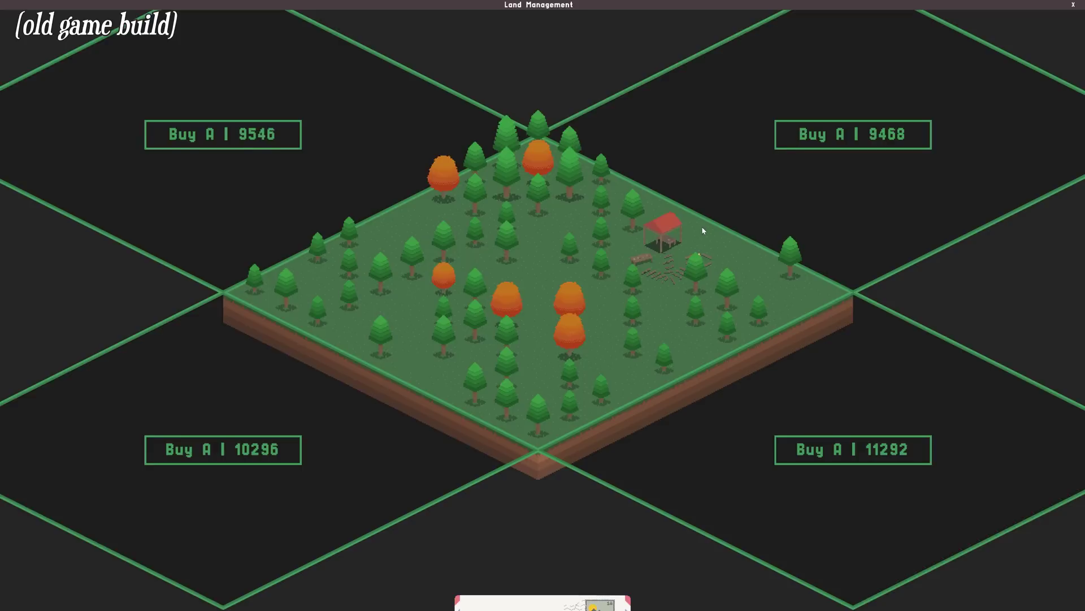
left_click(757, 199)
left_click(769, 425)
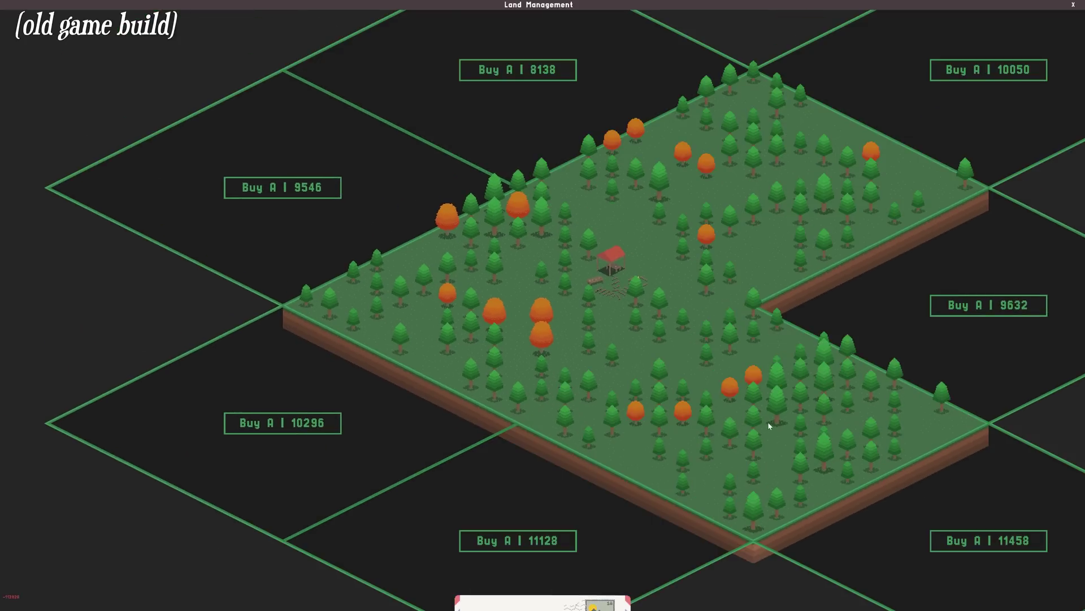
left_click(966, 312)
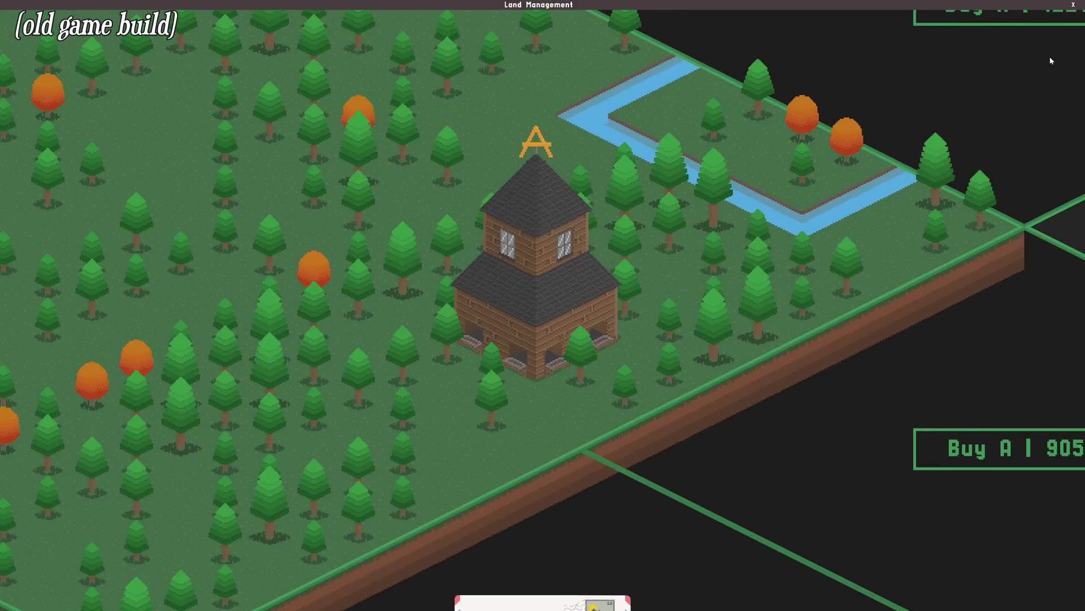
left_click(1074, 5)
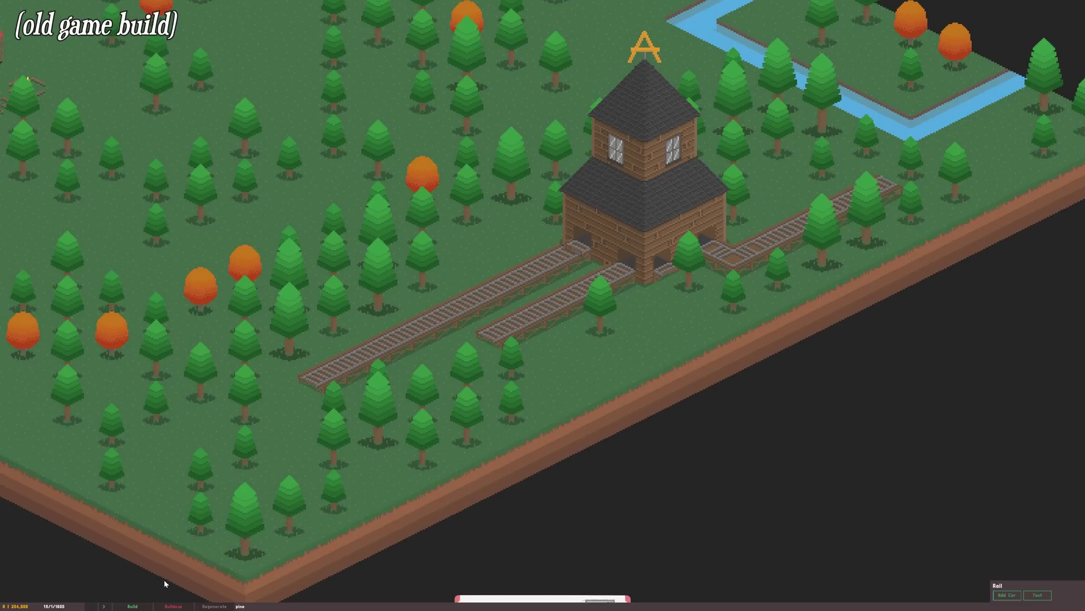
Lay rail, accept the Seat supply and 3 x Maple Plank offers, and decline 47 x Seat.
left_click(132, 606)
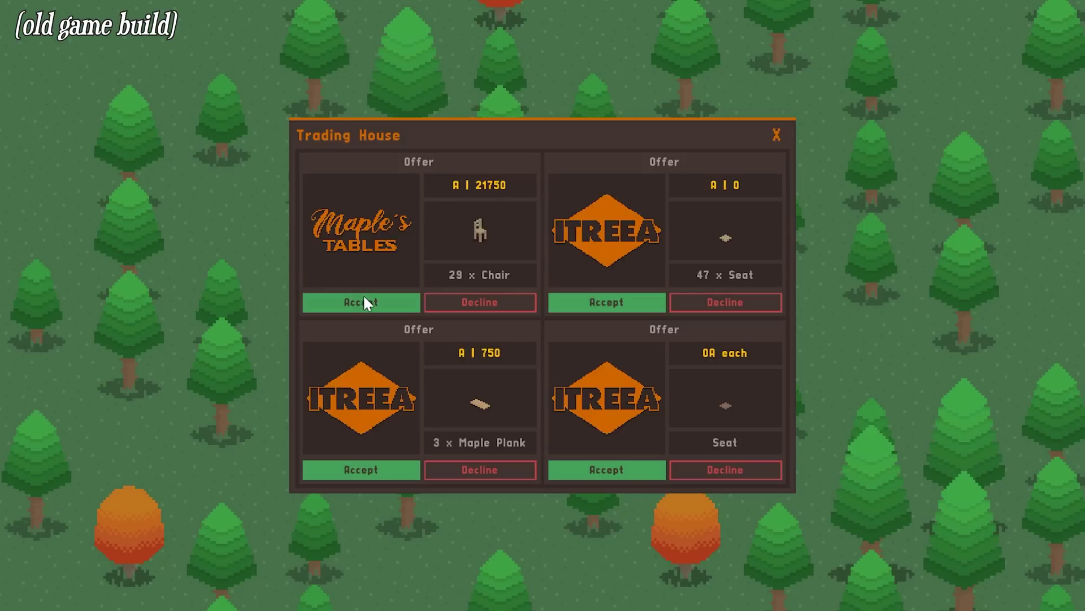
left_click(643, 469)
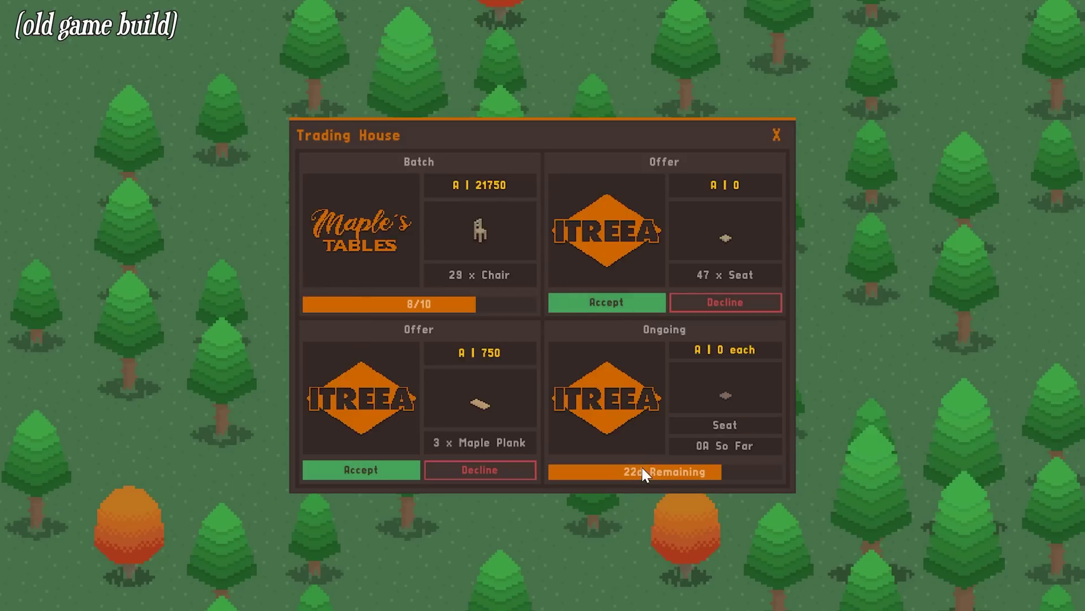
left_click(386, 472)
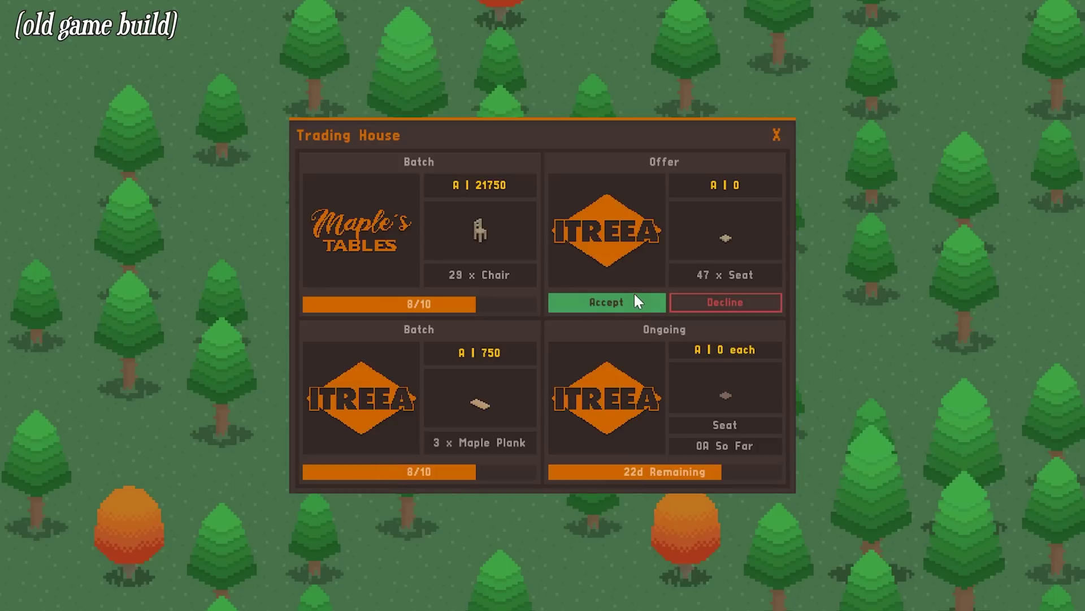
left_click(737, 304)
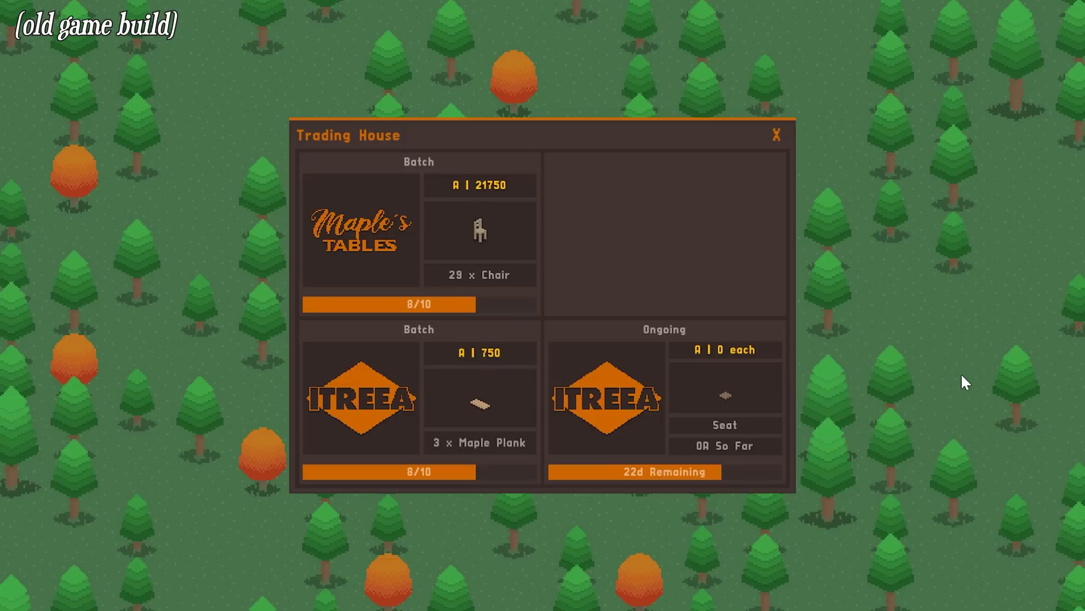
left_click(776, 135)
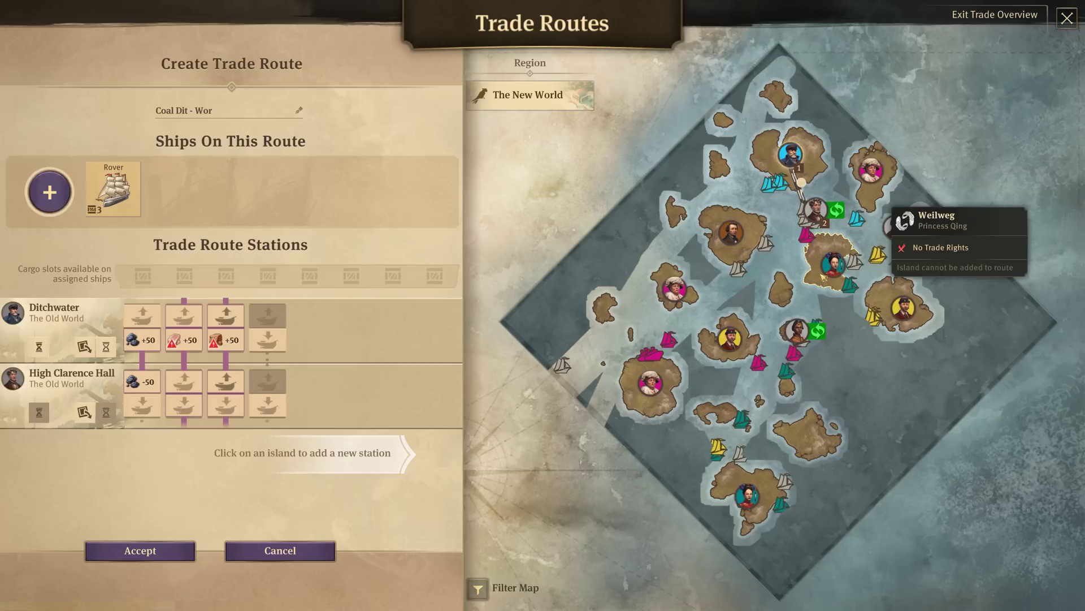
Add a third island station to the Rover route and choose its gold amount.
left_click(837, 266)
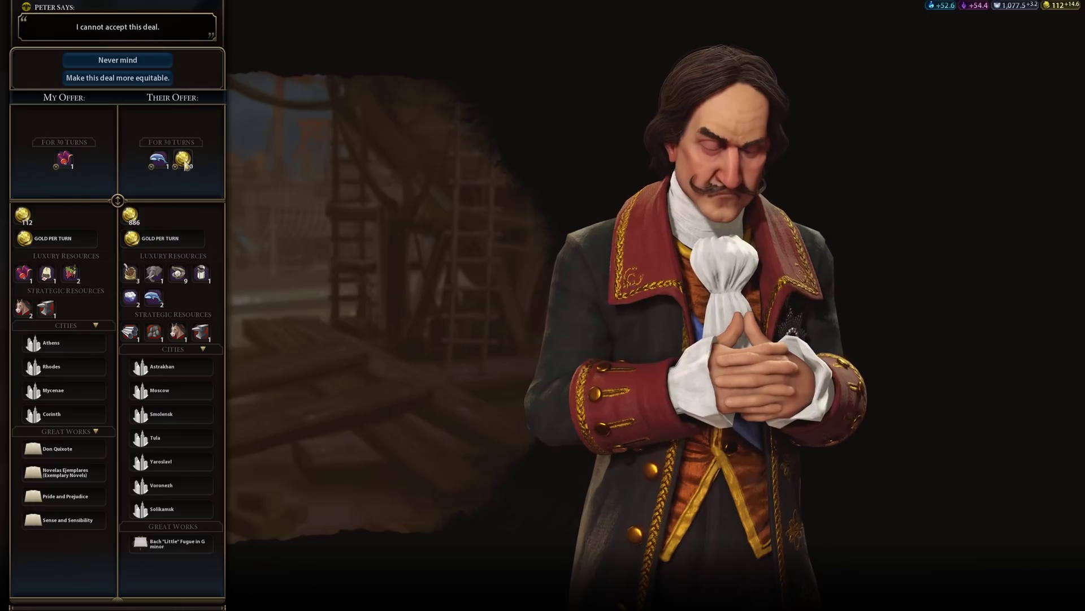
left_click(183, 160)
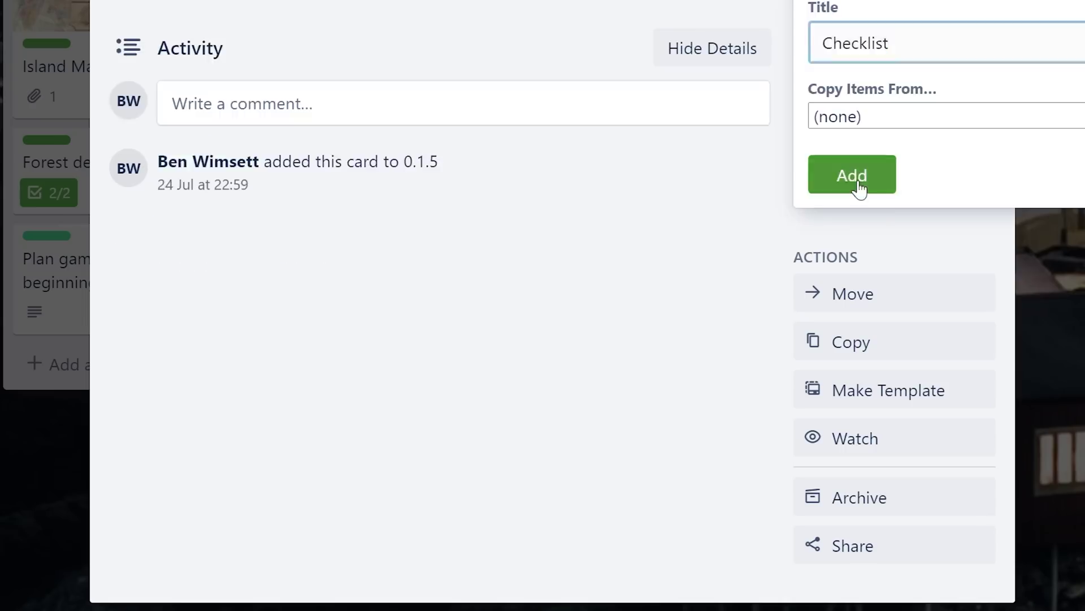
Add checklist items Company Definition SO, Offer Generator and Trade / Offer Interface.
left_click(860, 187)
type("Company Definition SO")
key("Return")
type("Offer Generator")
key("Return")
type("Trade / Offer Interface")
key("Return")
Add items Counter Offers, Acceptance / Denial, Dock Rails, Trade Collector, Trade Fulfilment and Reputation Tracking.
type("Counter Functiona")
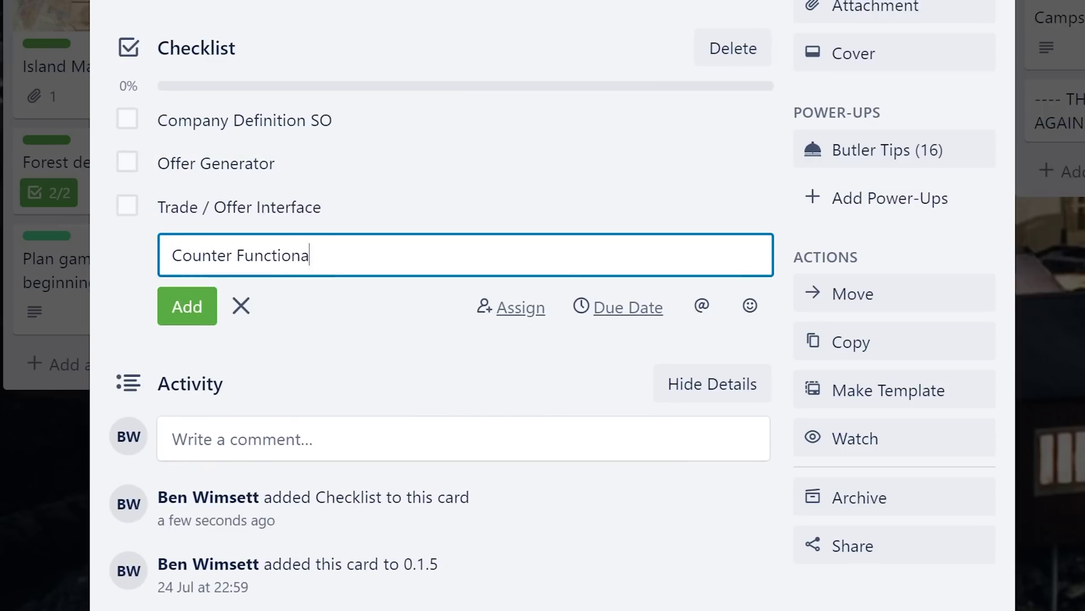
key("BackSpace")
key("BackSpace")
key("BackSpace")
key("BackSpace")
key("BackSpace")
key("BackSpace")
key("BackSpace")
key("BackSpace")
key("BackSpace")
type("Offers")
key("Return")
type("Acceptance / Denial Dock Rails ")
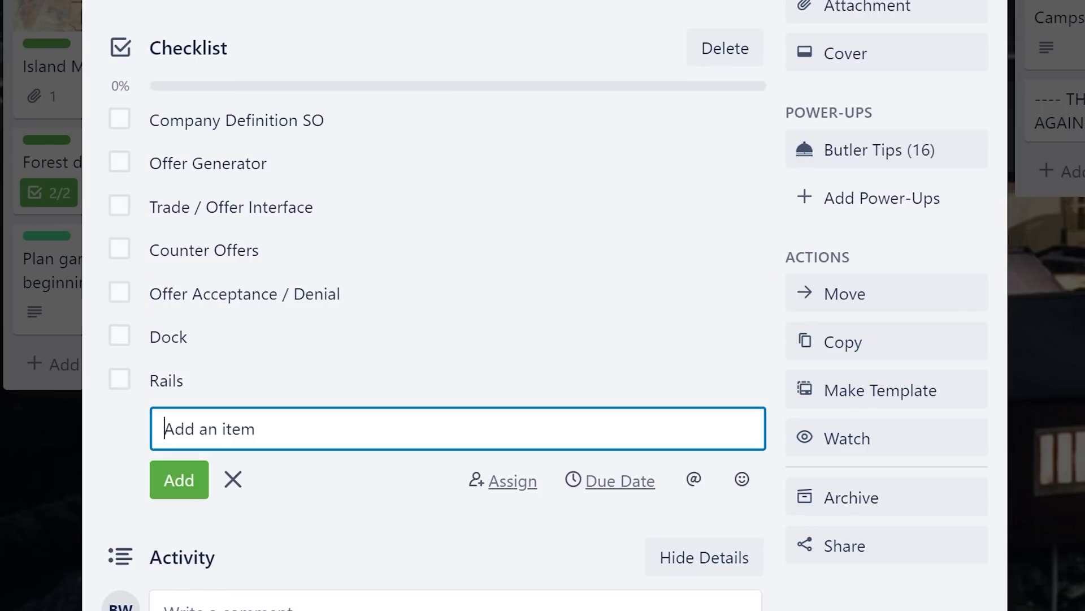
type("Trade Collector Trade Fulfilment Reputation Tracking")
key("Return")
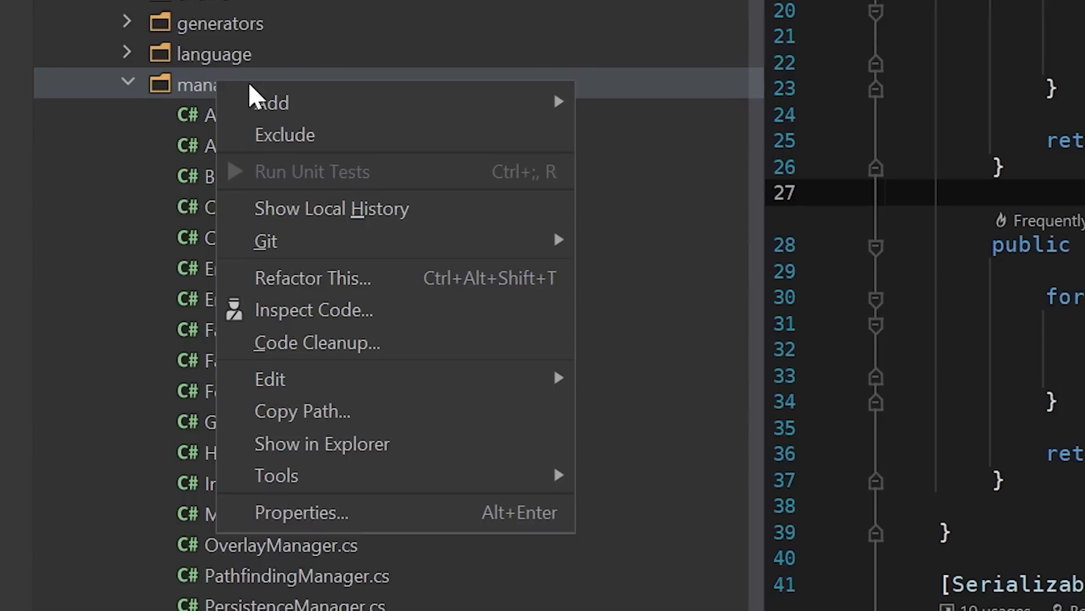
Create a new C# class named TradeOfferGenerator.
mouse_move(325, 108)
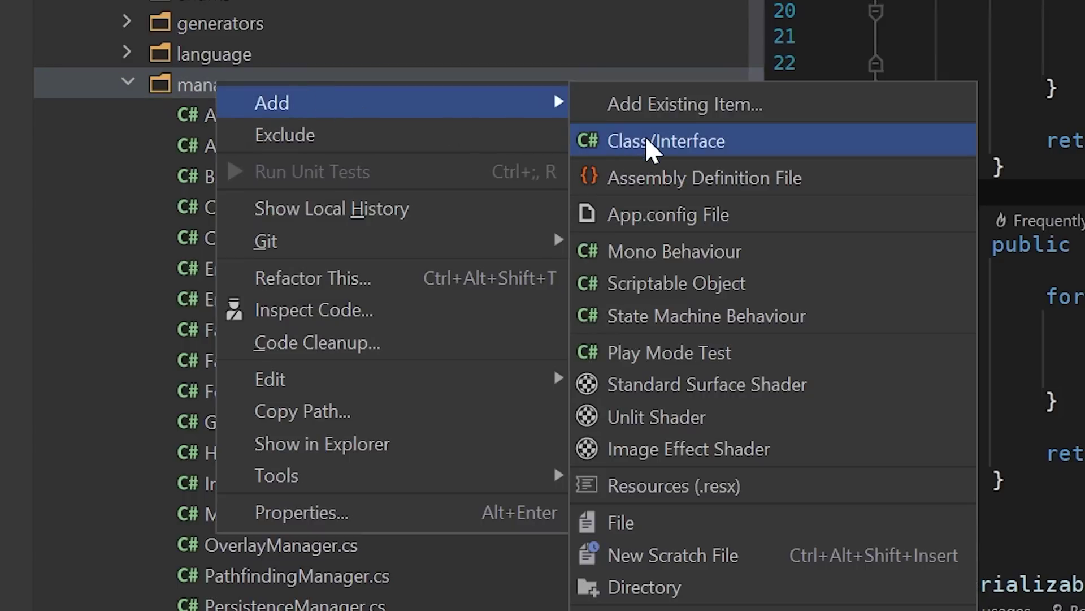
left_click(582, 139)
type("TradeOfferGenerator")
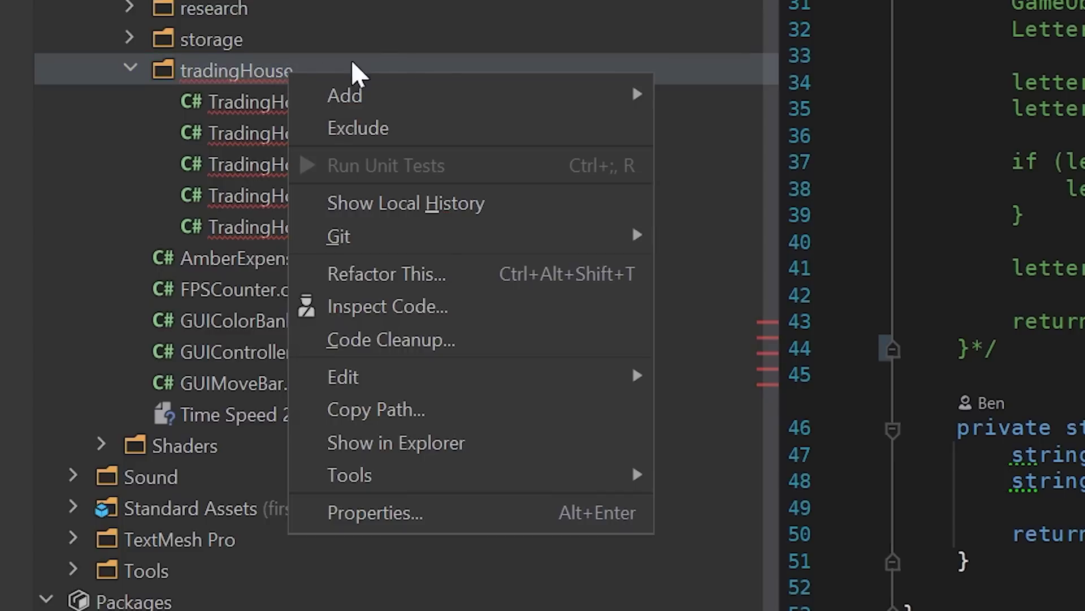
Delete the tradingHouse folder and confirm the deletion.
mouse_move(589, 378)
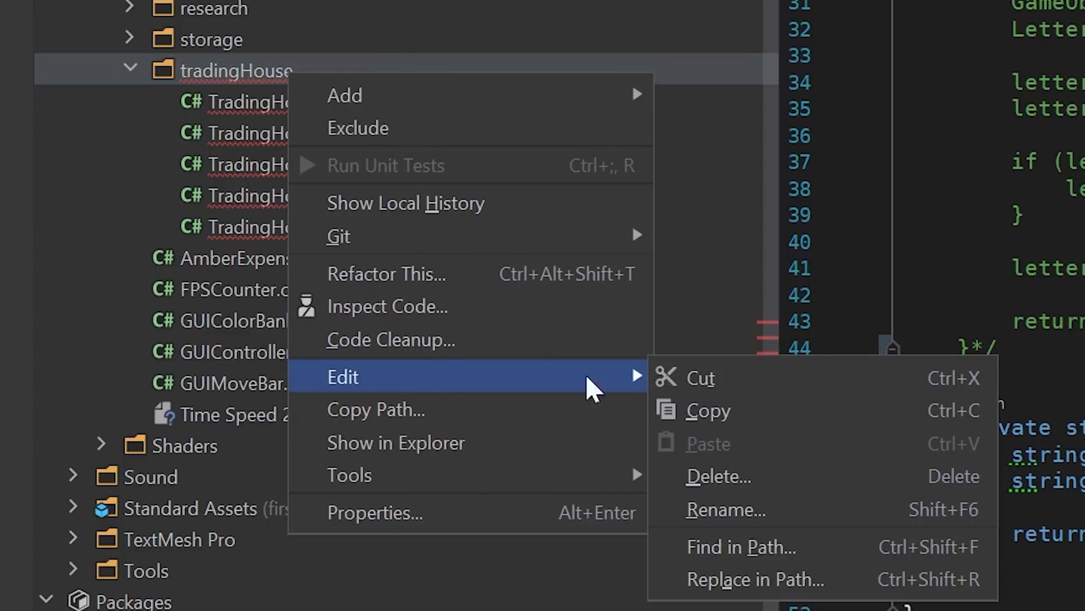
left_click(731, 477)
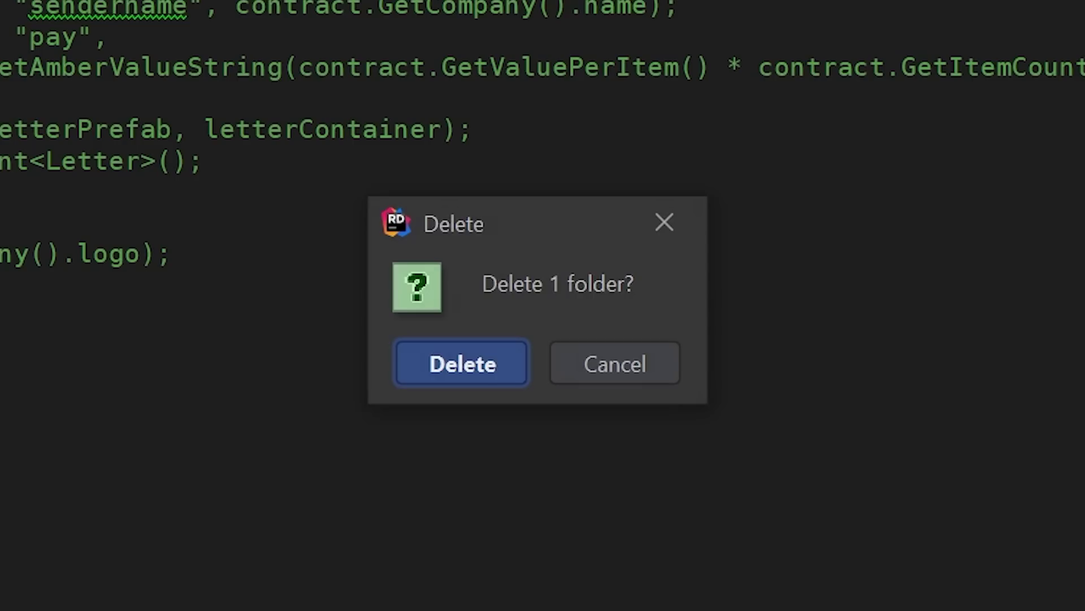
left_click(473, 368)
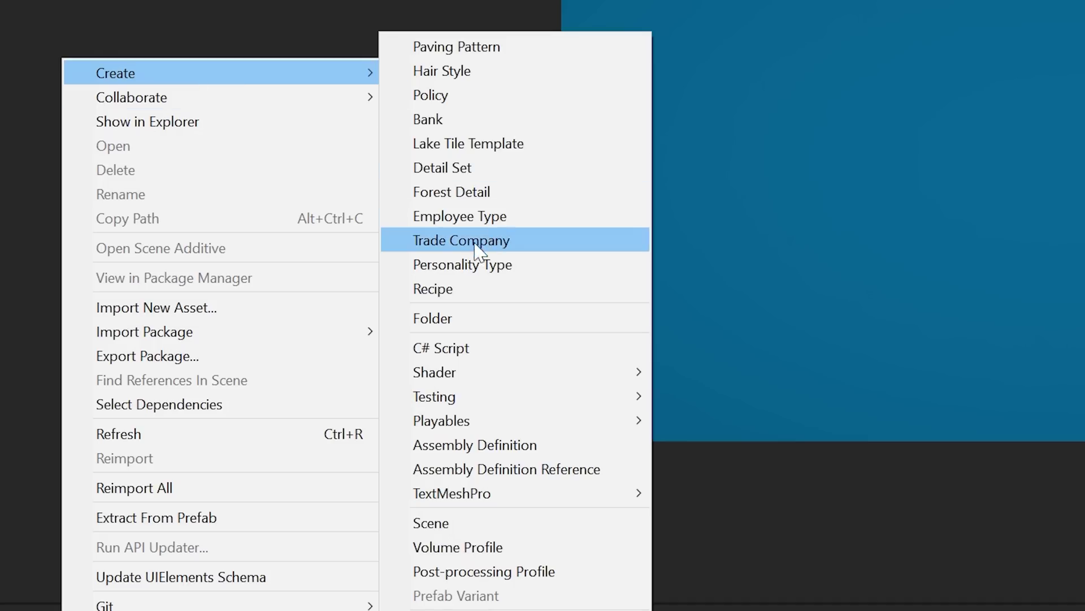
Create the Test Co Trade Company asset with one slot in its Items list.
left_click(420, 242)
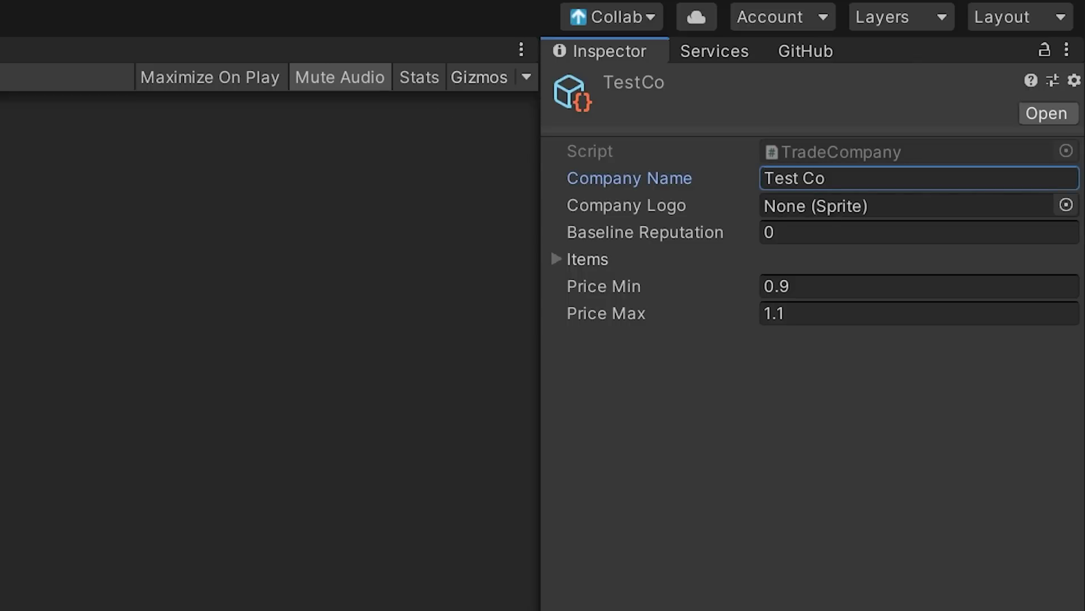
key("Tab")
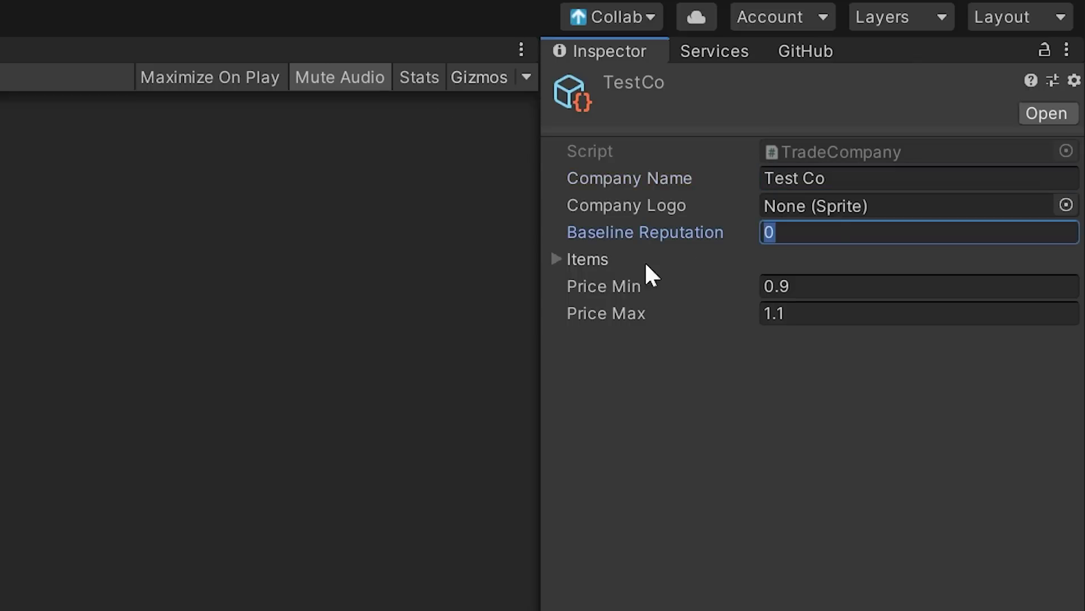
left_click(698, 259)
left_click(904, 286)
type("1")
key("Return")
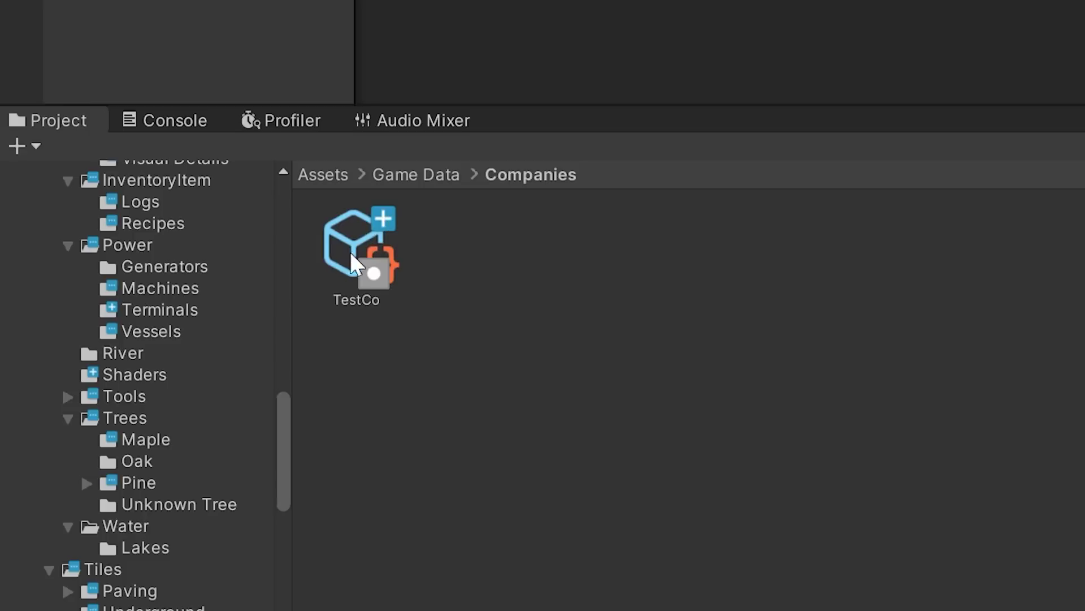
Add TestCo to the Trade Manager's Companies and check the first trade offer log.
left_click_drag(351, 252, 446, 327)
left_click_drag(206, 237, 215, 240)
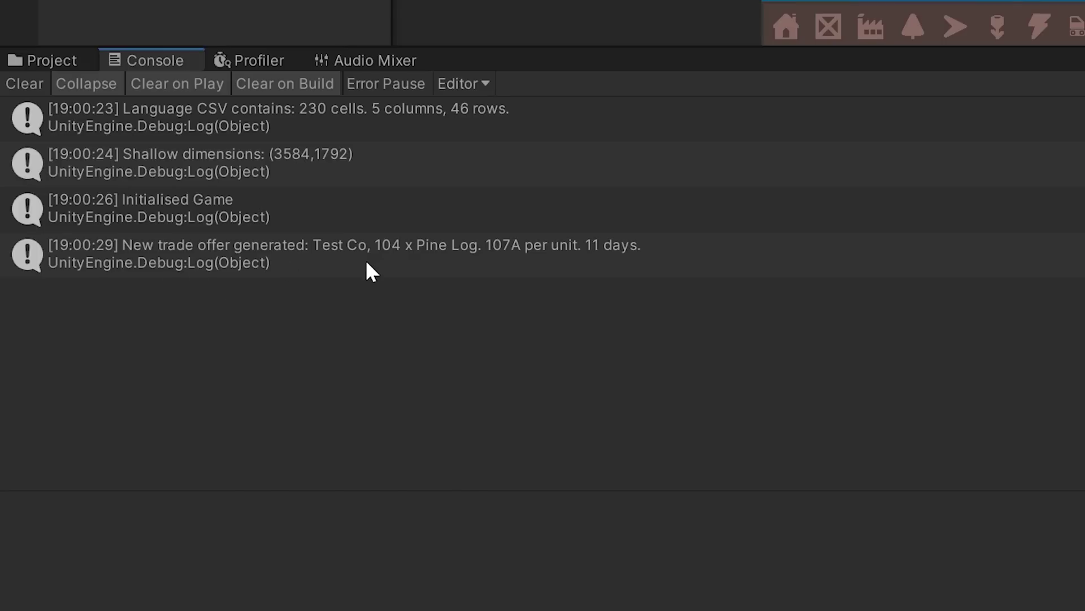
left_click(328, 255)
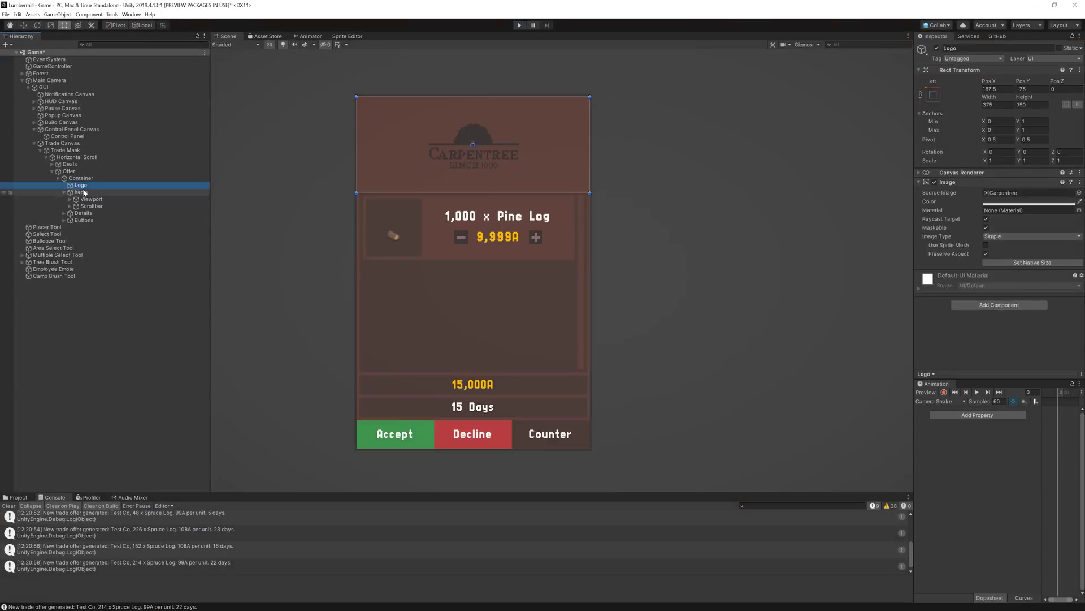
Select the card's market price text, then paint a smiley Test Co logo with round-dot eyes.
left_click(64, 192)
left_click(497, 233)
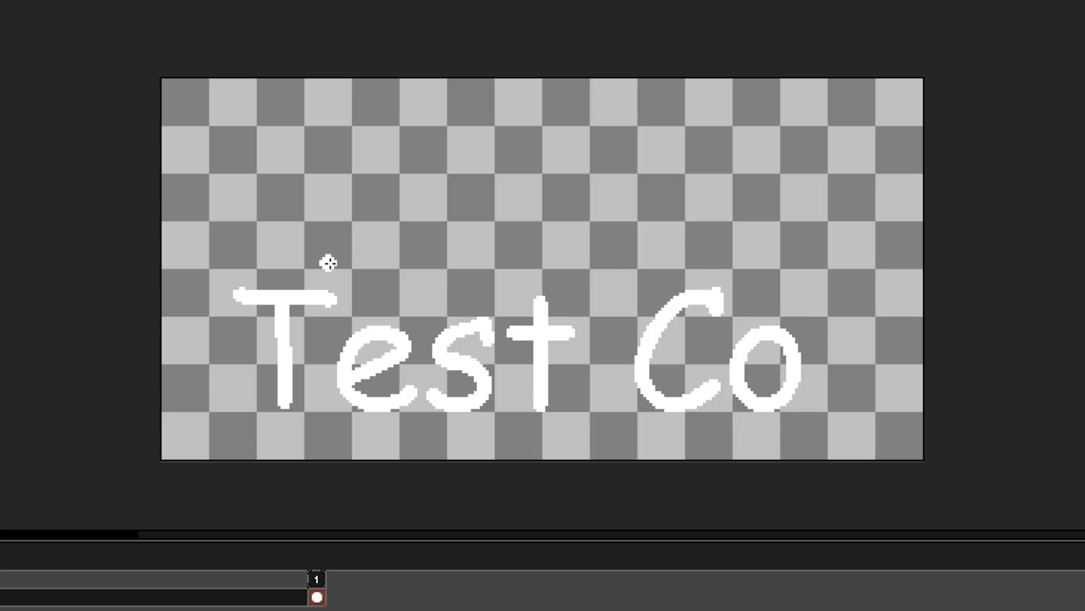
left_click_drag(364, 183, 686, 154)
left_click_drag(435, 110, 475, 124)
left_click_drag(585, 130, 622, 132)
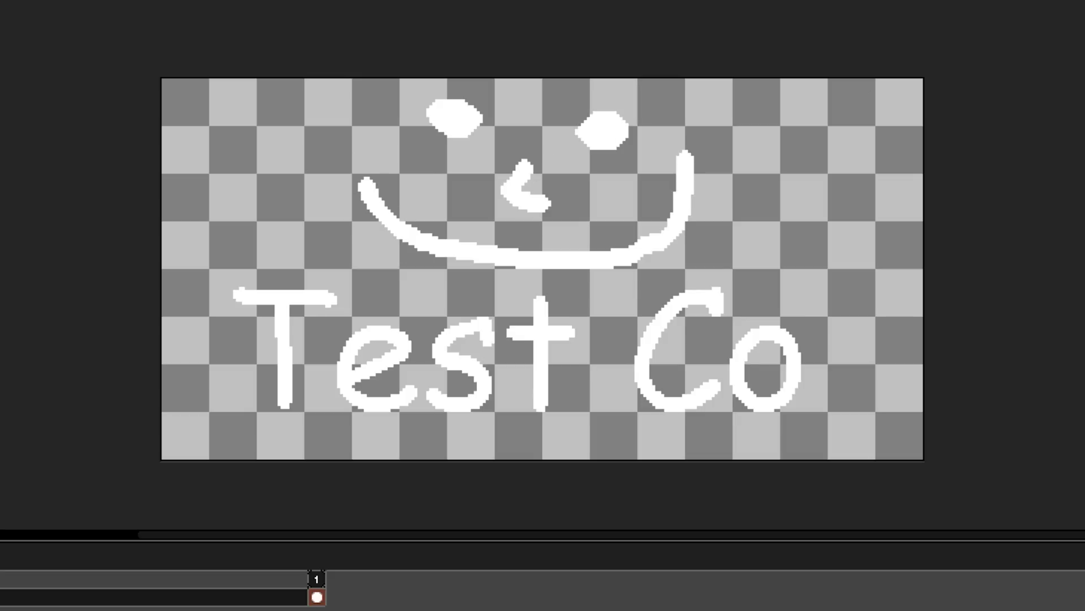
key("ctrl+z")
key("ctrl+z")
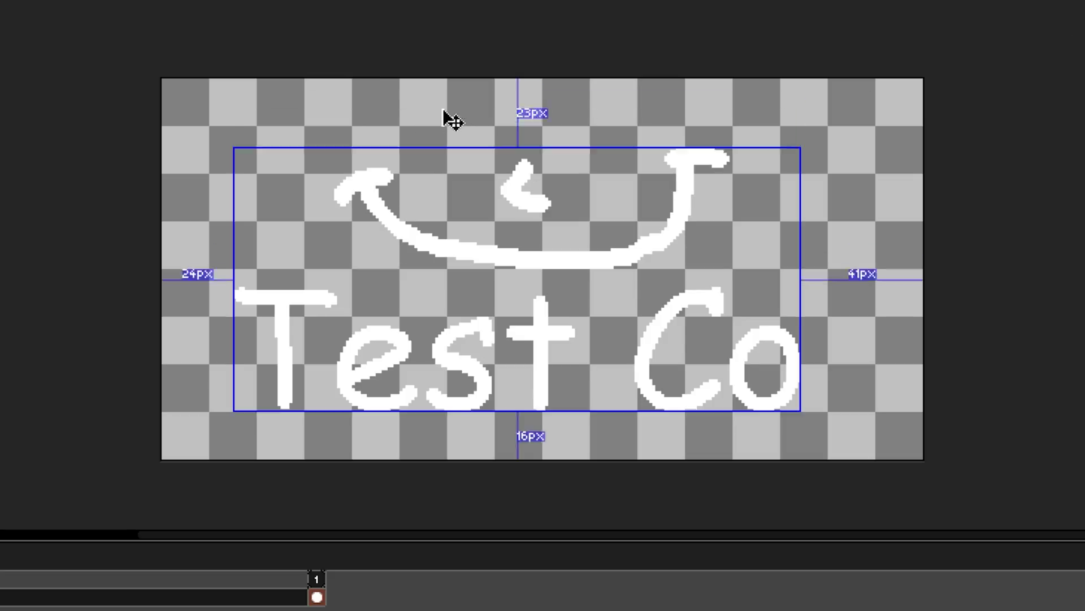
left_click_drag(428, 99, 475, 145)
left_click_drag(574, 98, 621, 144)
key("ctrl+a")
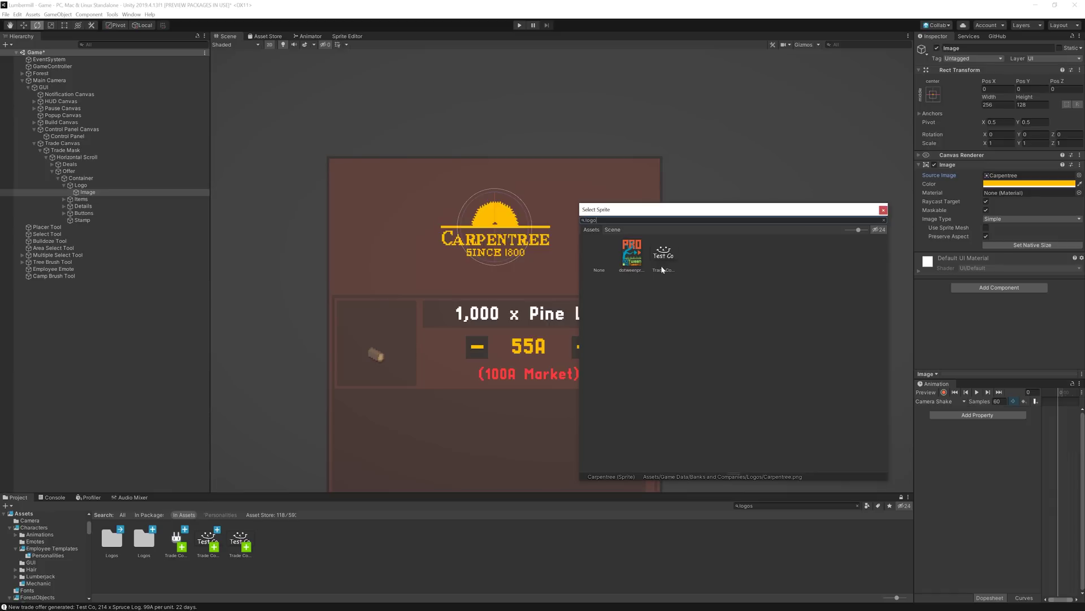
Apply the Test Co logo to the offer card and frame the whole Trade Canvas in view.
double_click(663, 260)
middle_click_drag(694, 319, 686, 192)
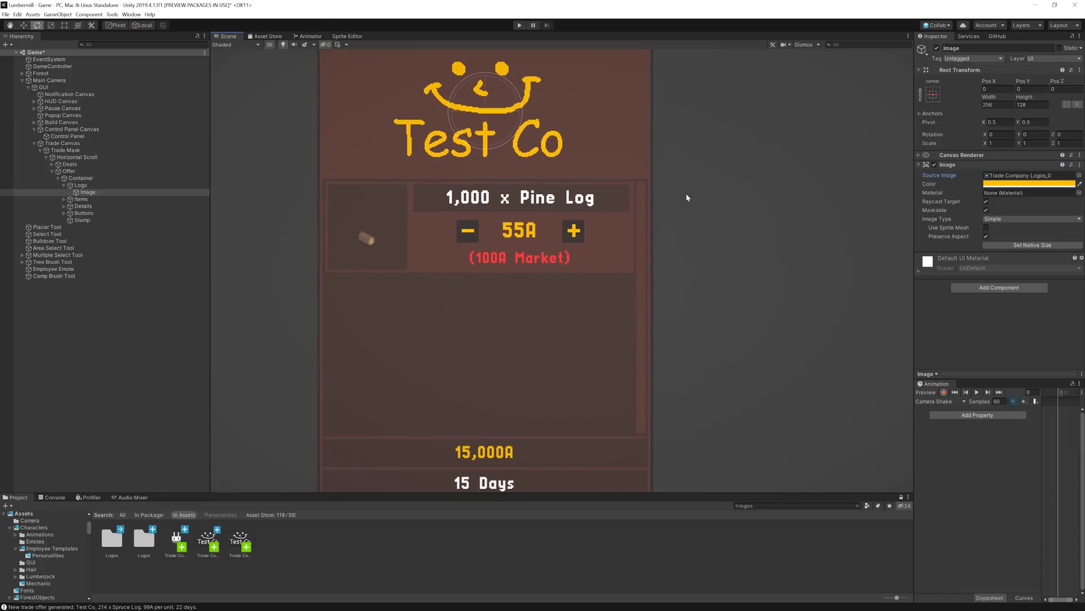
scroll(684, 242, "down", 3)
left_click(682, 240)
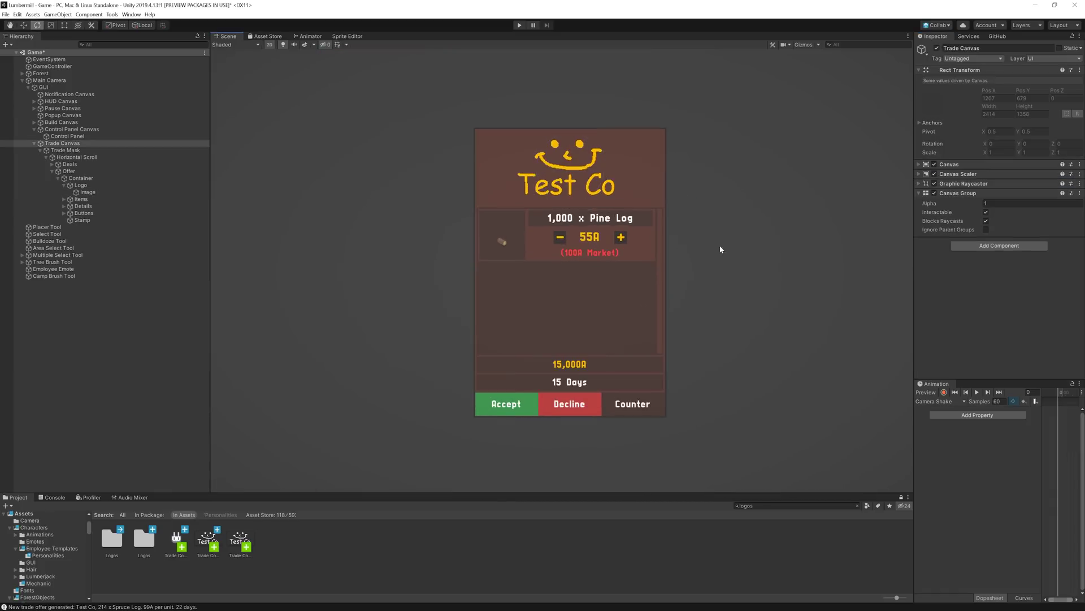
middle_click_drag(720, 245, 716, 210)
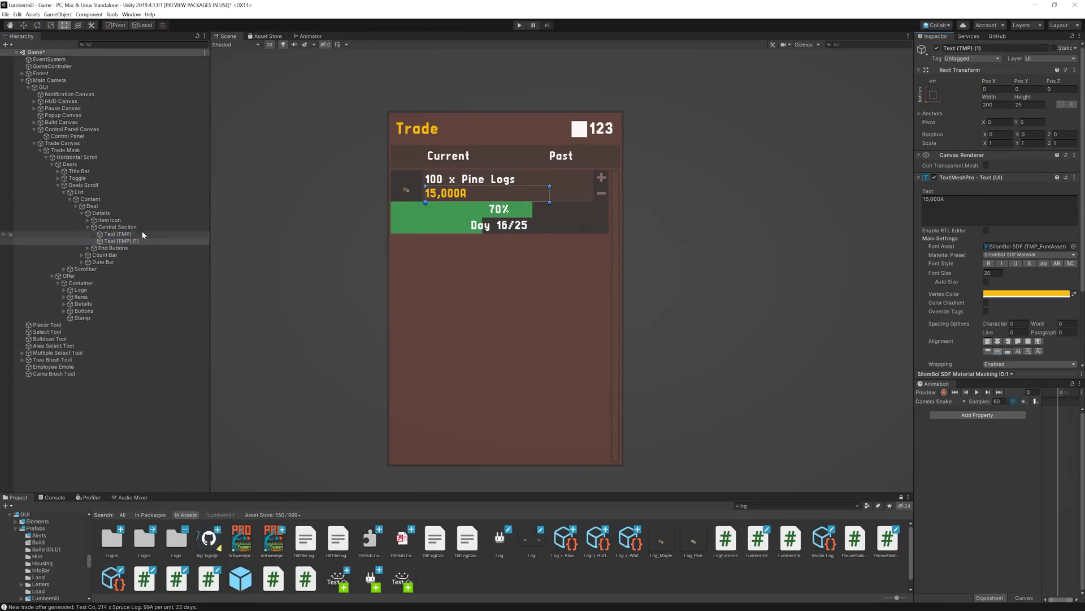
Select the Bar inside Count Bar, wrapping it in a stretched container with smaller value text.
left_click(507, 210)
left_click(507, 210)
left_click(507, 211)
key("ctrl+y")
key("ctrl+y")
key("ctrl+y")
key("ctrl+y")
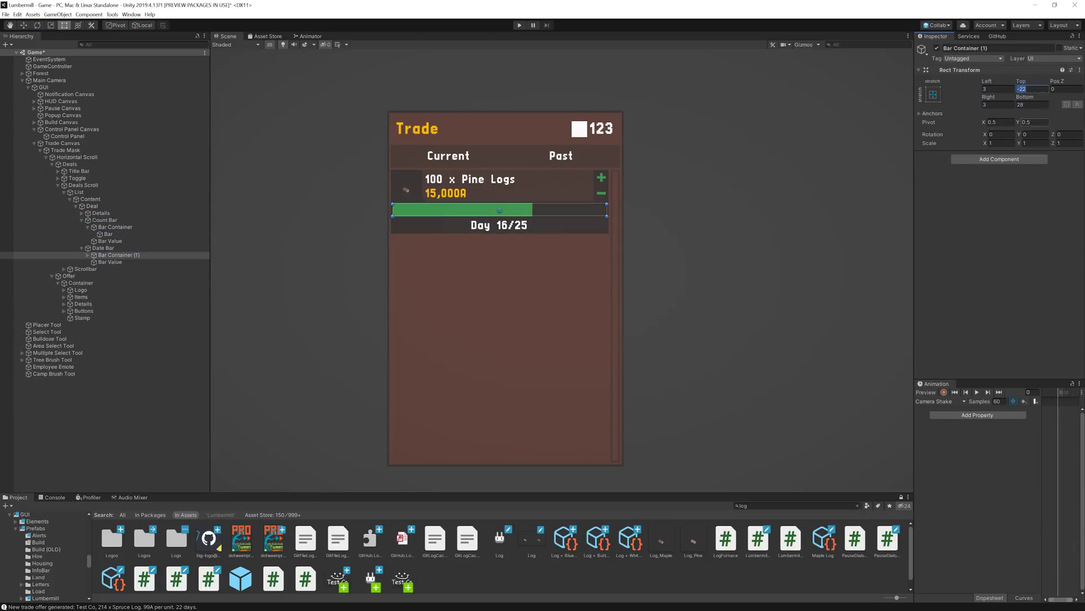
key("ctrl+y")
key("ctrl+y")
key("ctrl+y")
key("ctrl+y")
key("ctrl+y")
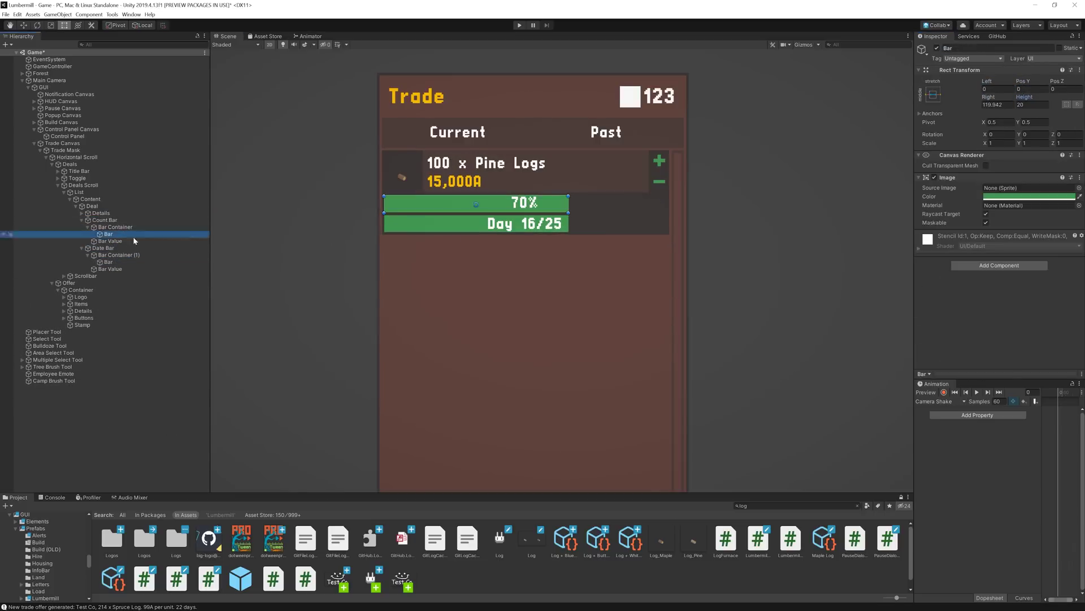
Try duplicating the deal row into four copies, then revert to a single deal row.
key("ctrl+y")
key("ctrl+y")
key("ctrl+y")
key("ctrl+y")
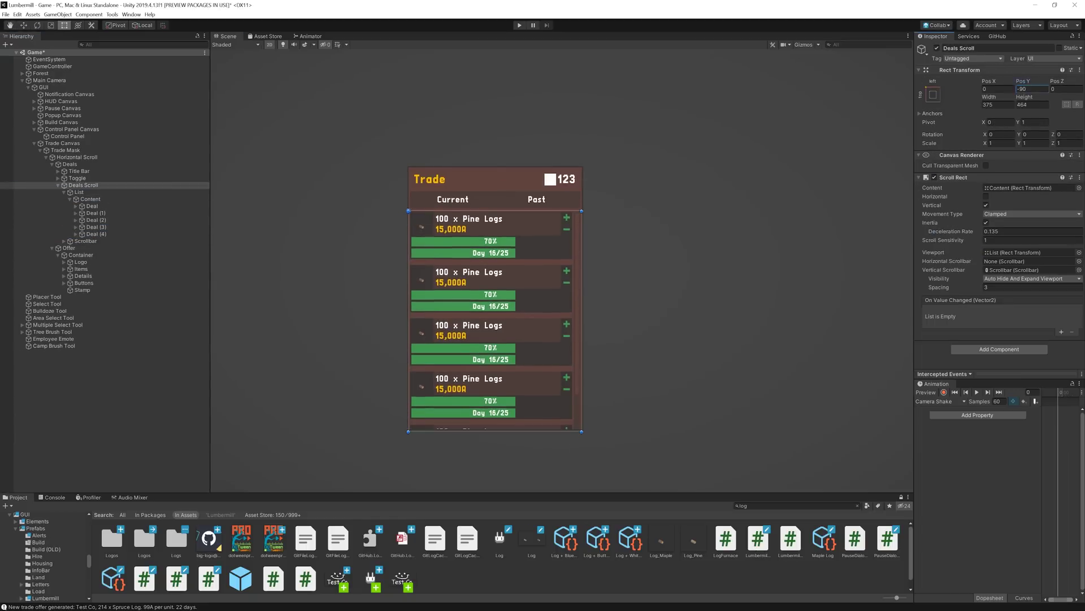
key("ctrl+z")
key("ctrl+y")
key("ctrl+z")
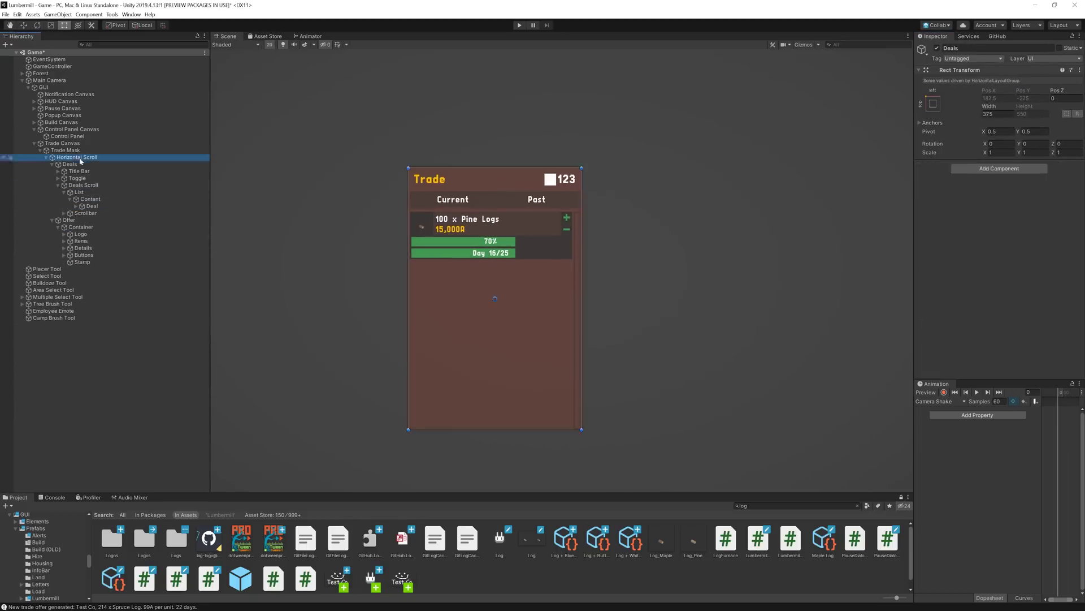
key("ctrl+z")
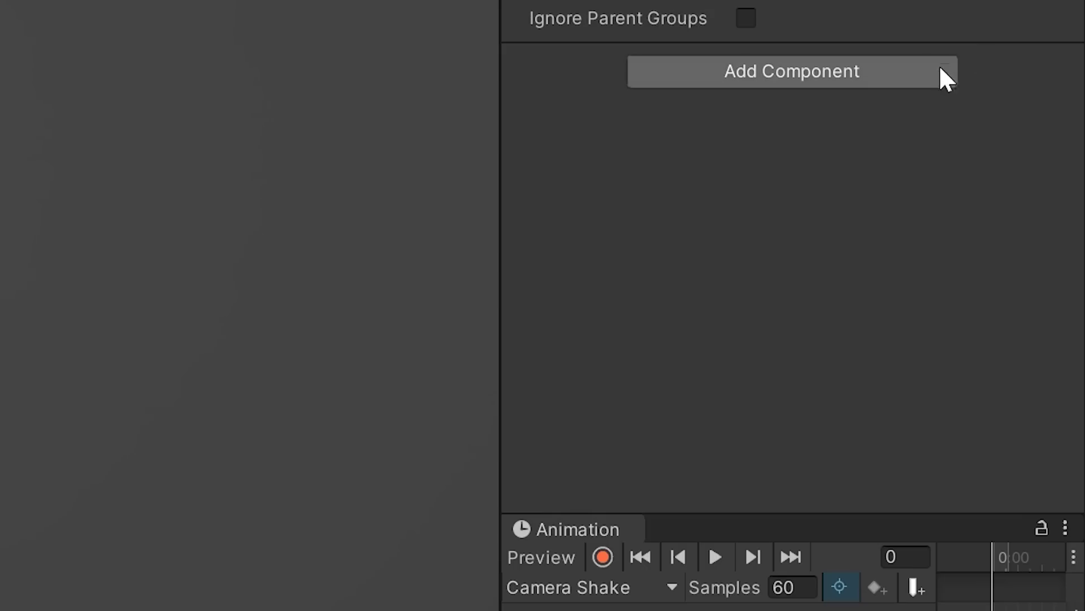
Add a new TradeDialogue script component to the object.
left_click(1043, 298)
type("TradeDialogue")
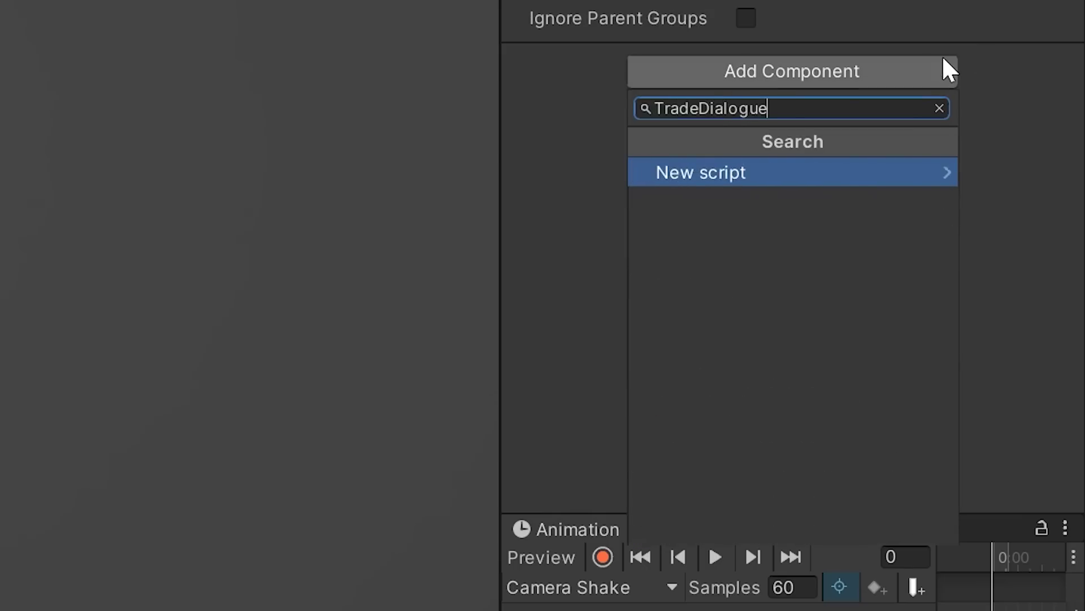
key("Return")
key("Return")
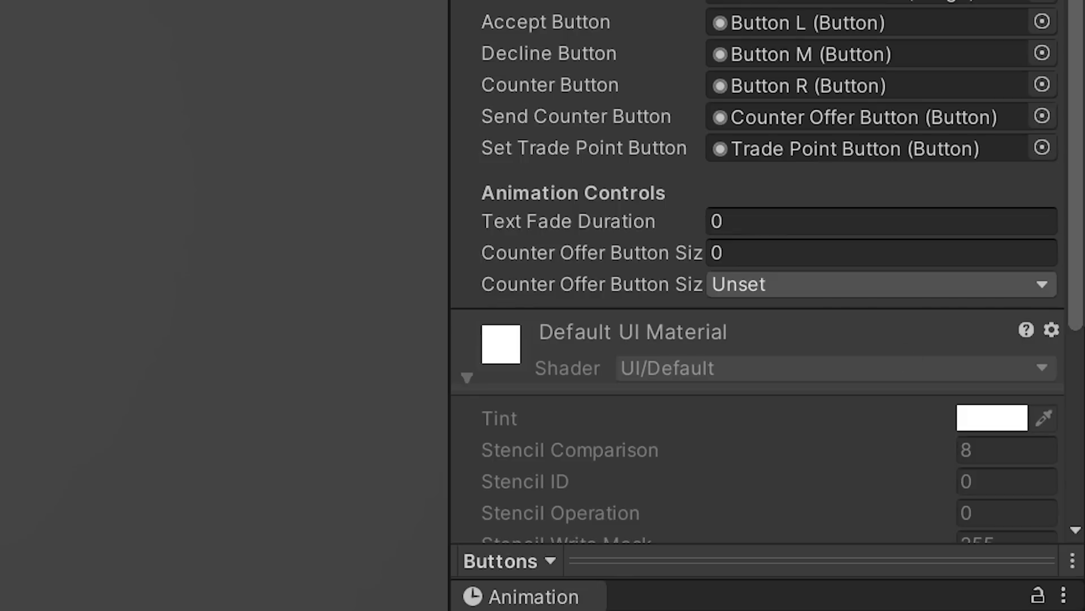
Set Text Fade Duration 0.2, Counter Offer Button Size Duration 0.3 and Out Quint easing.
left_click(605, 222)
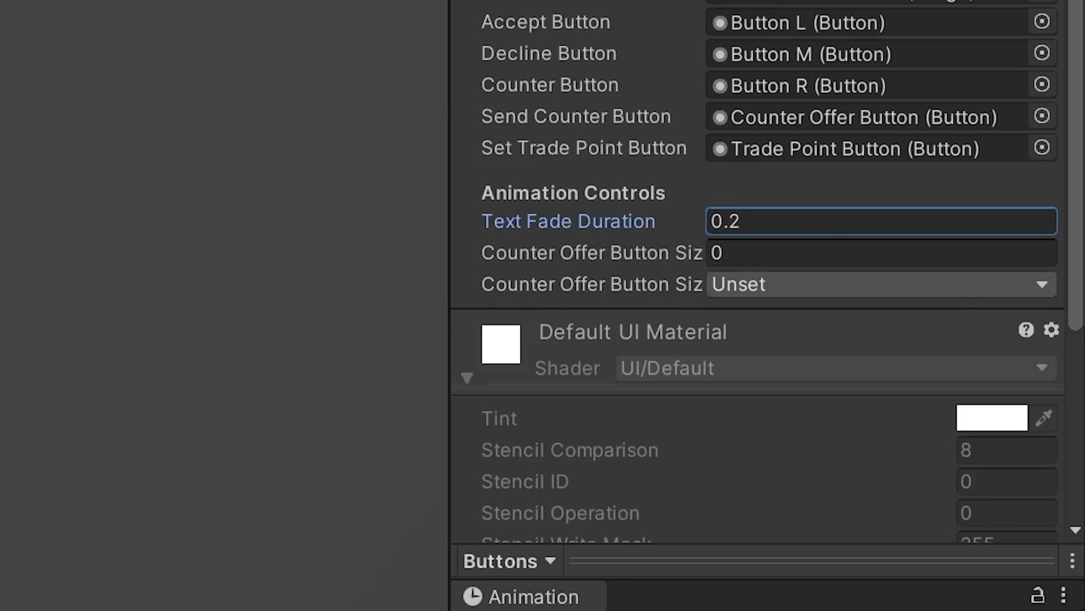
key("Tab")
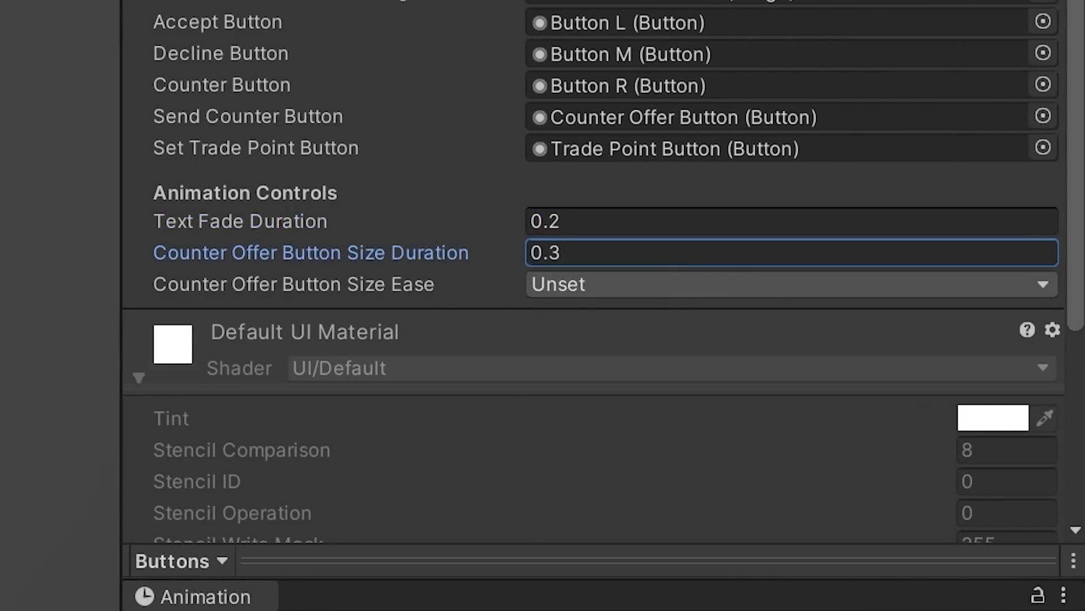
left_click(572, 283)
left_click(625, 392)
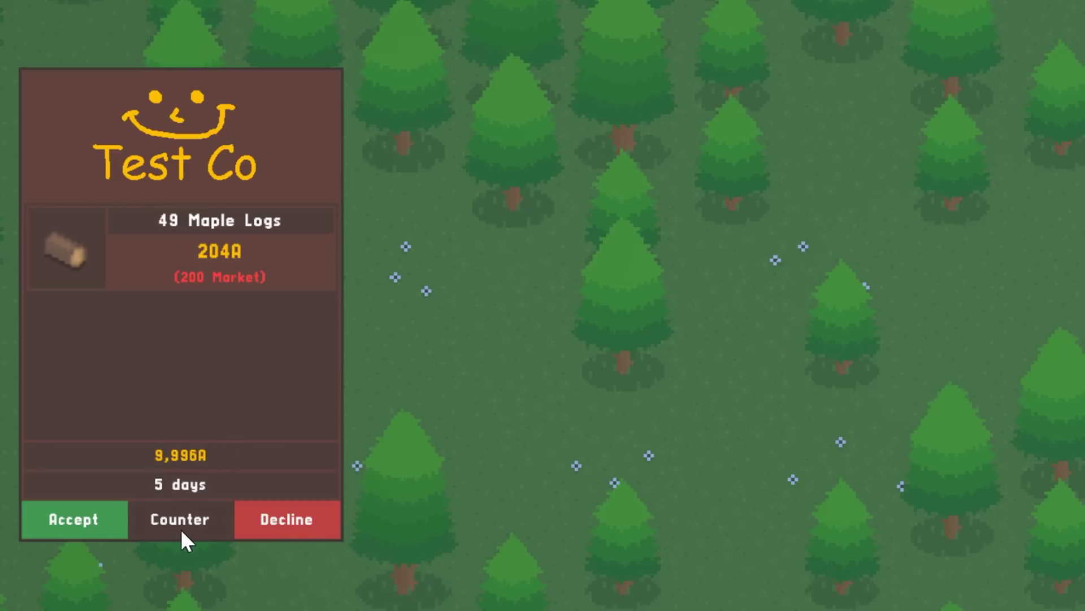
Switch Test Co's 49 Maple Logs offer to counter mode and nudge the price up and down.
left_click(182, 530)
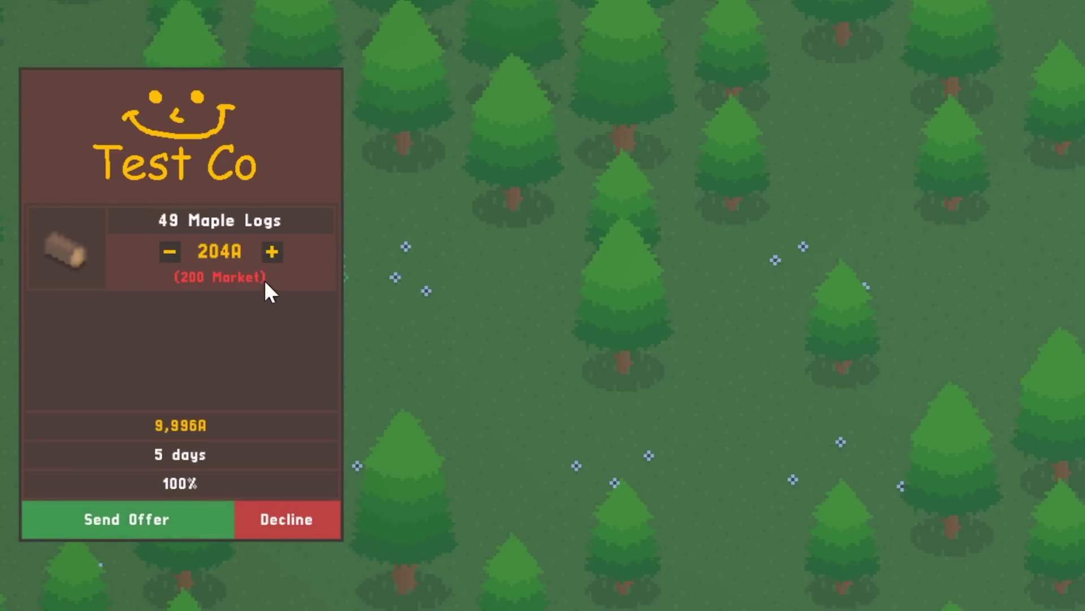
left_click(274, 253)
left_click(274, 252)
left_click(274, 253)
left_click(274, 253)
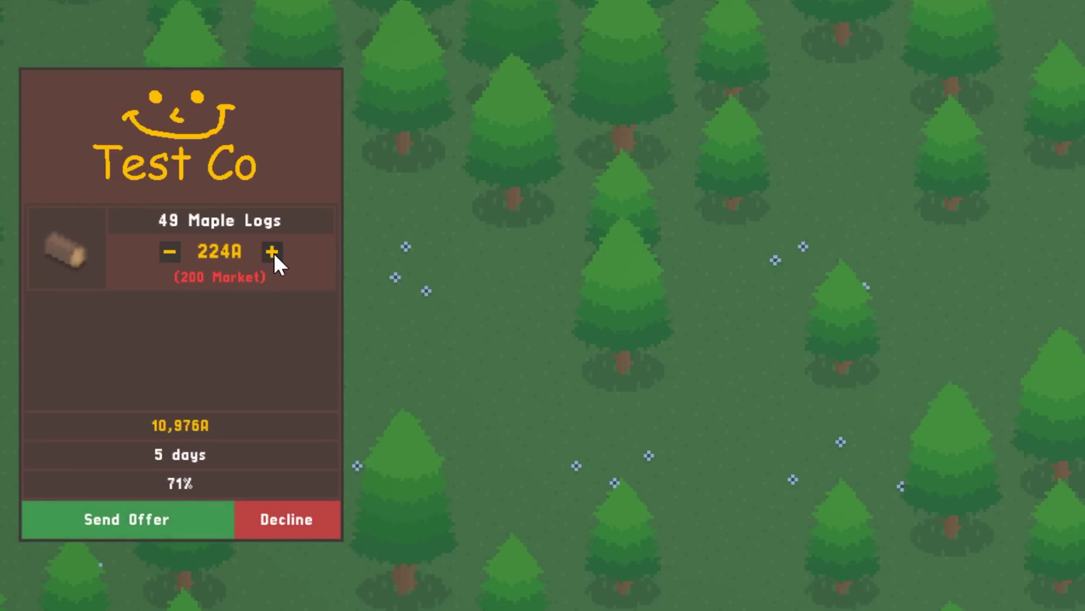
left_click(272, 253)
left_click(165, 258)
left_click(165, 258)
left_click(165, 257)
left_click(165, 258)
left_click(165, 257)
left_click(165, 257)
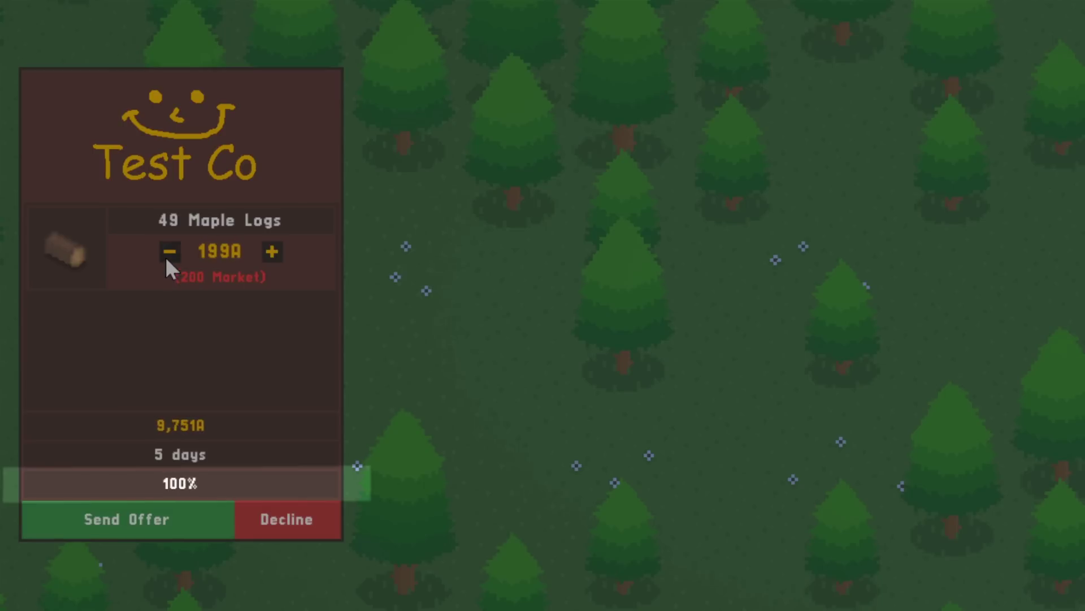
left_click(165, 257)
left_click(165, 257)
left_click(165, 258)
left_click(165, 258)
left_click(165, 257)
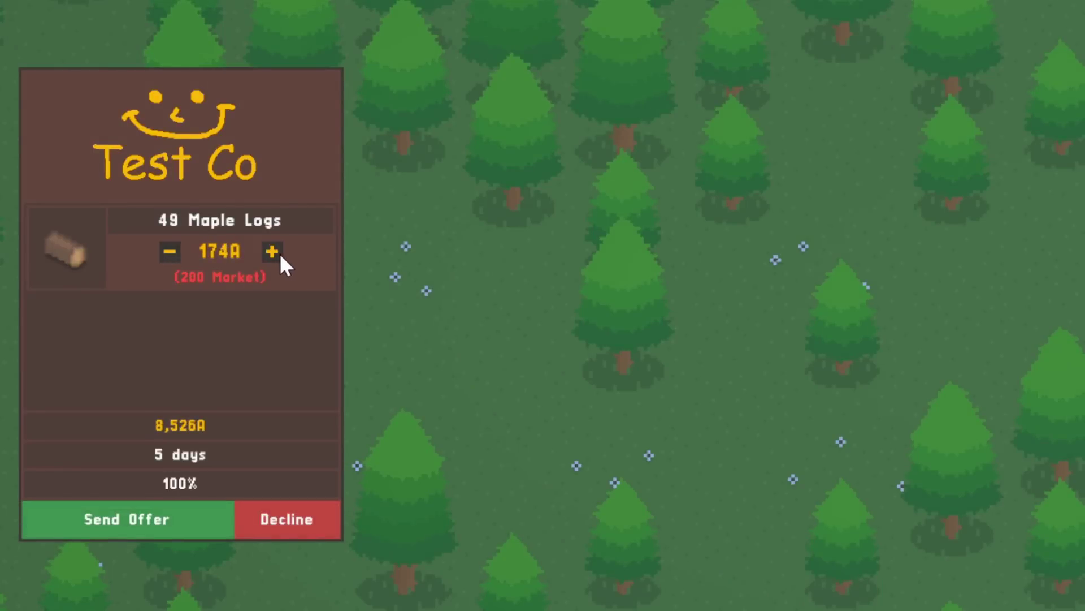
left_click(274, 253)
left_click(273, 253)
Enter counter prices of 999A and then 100A directly in the price field.
left_click(242, 250)
type("999")
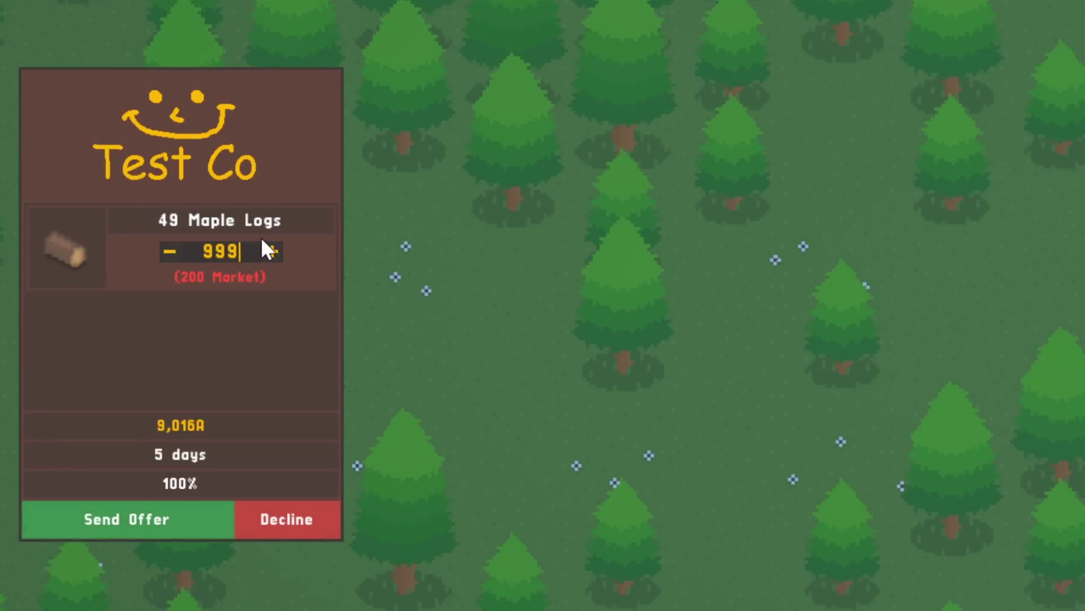
key("Return")
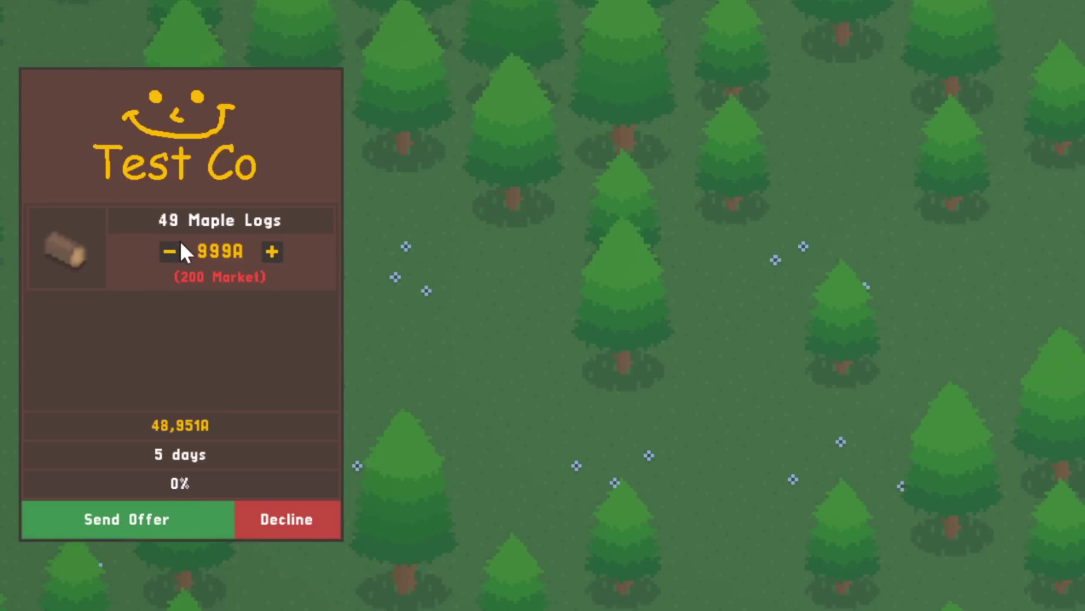
left_click(242, 249)
type("100")
key("Return")
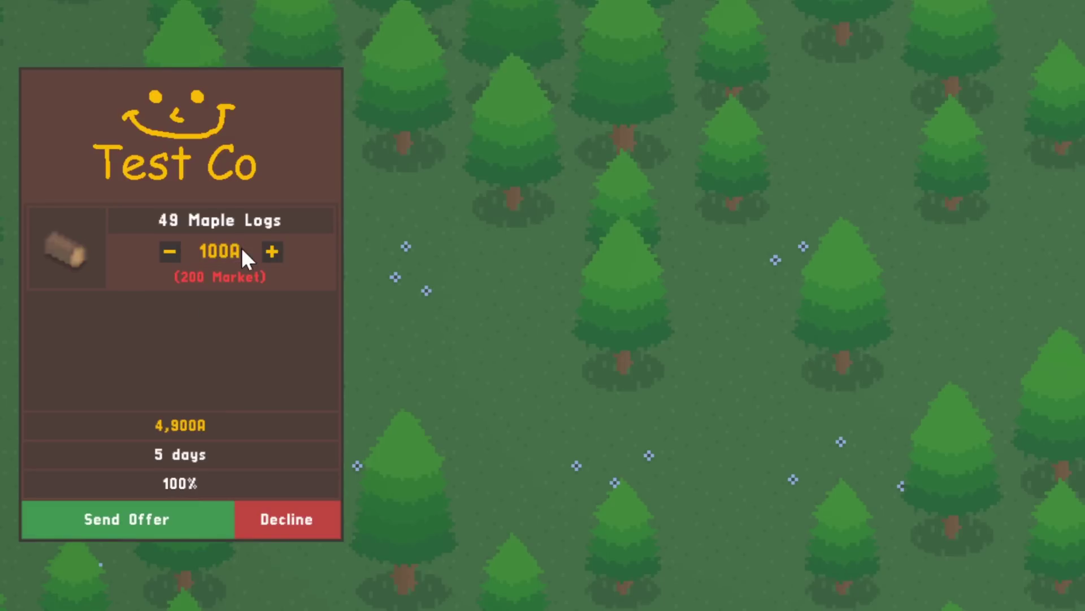
Raise the counter price from 100A past the 200 market rate up to 250A.
left_click(272, 251)
double_click(271, 252)
triple_click(271, 252)
triple_click(270, 252)
triple_click(270, 253)
triple_click(270, 252)
triple_click(271, 252)
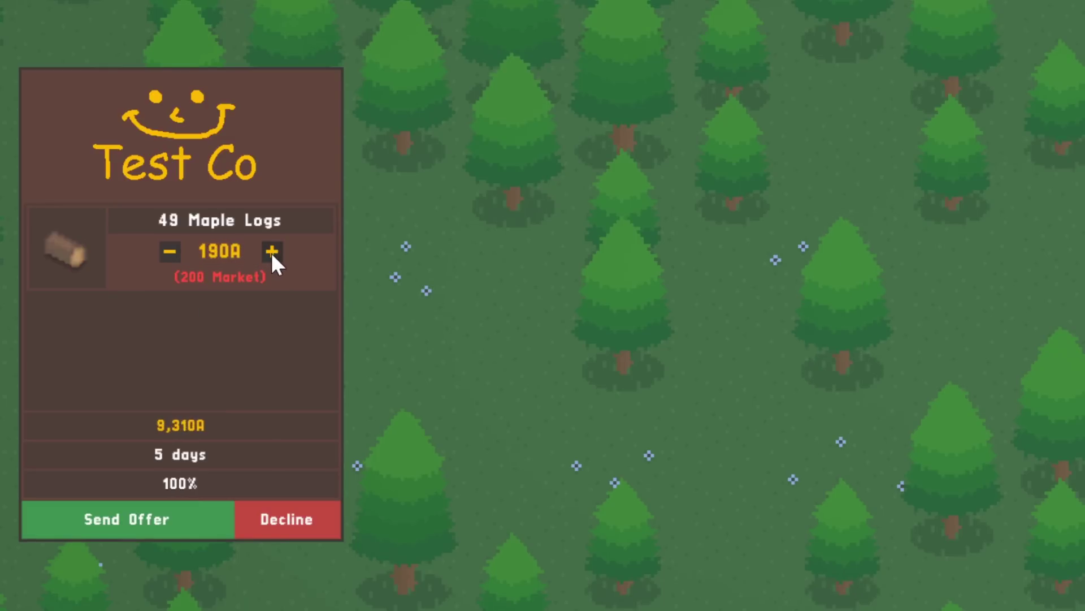
triple_click(270, 252)
double_click(270, 252)
double_click(270, 252)
double_click(270, 252)
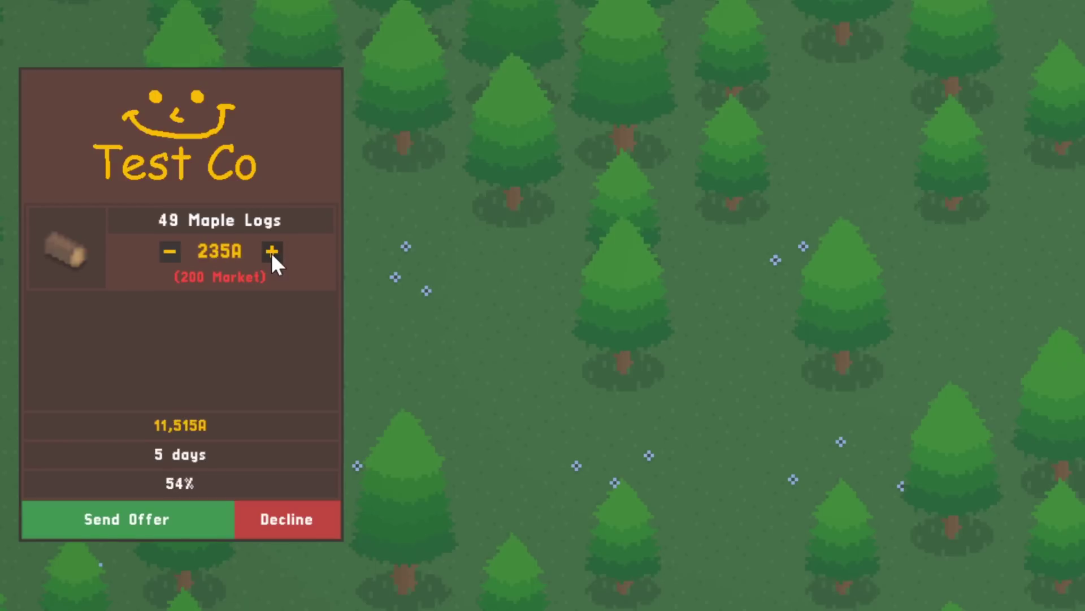
triple_click(270, 252)
Lower the counter price back to 200A and 195A, then raise it again.
double_click(172, 252)
triple_click(176, 252)
triple_click(176, 251)
double_click(175, 252)
left_click(171, 252)
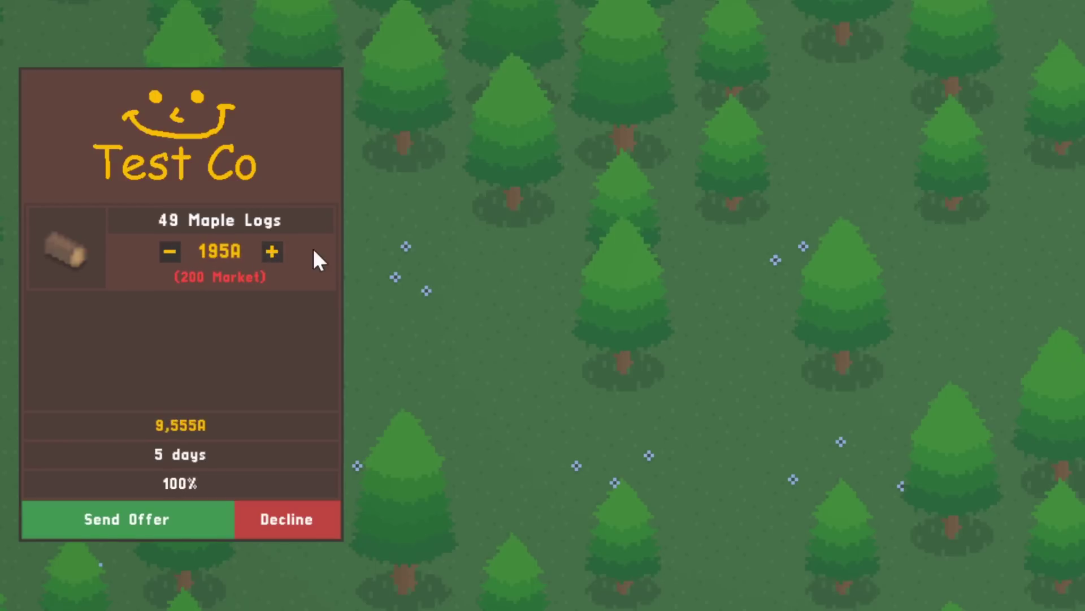
triple_click(274, 252)
triple_click(274, 252)
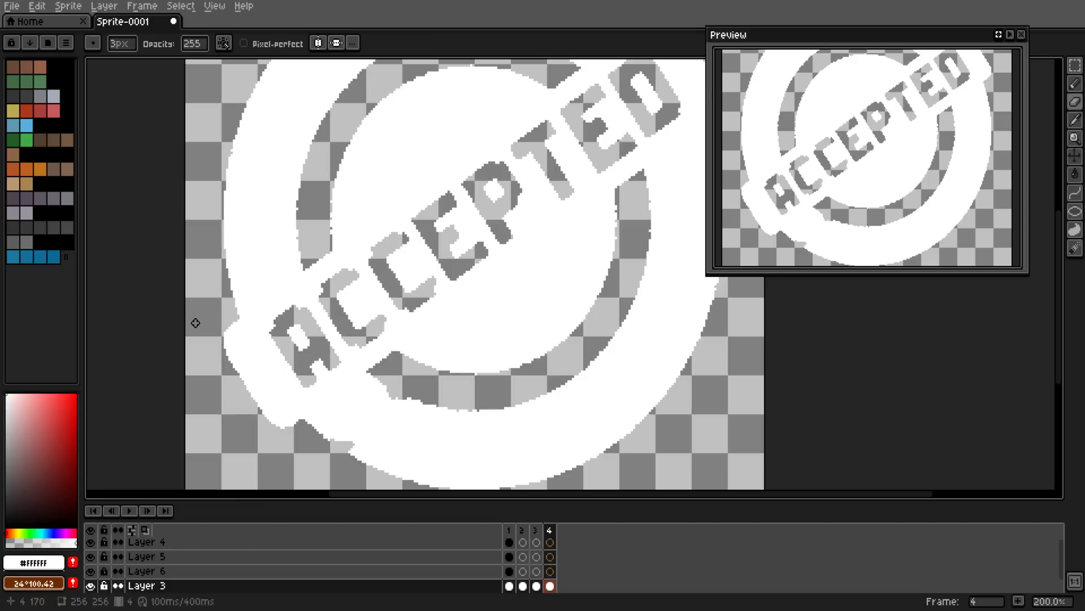
Undo two edits on the ACCEPTED stamp, removing the stray white patch and ring change.
key("ctrl+z")
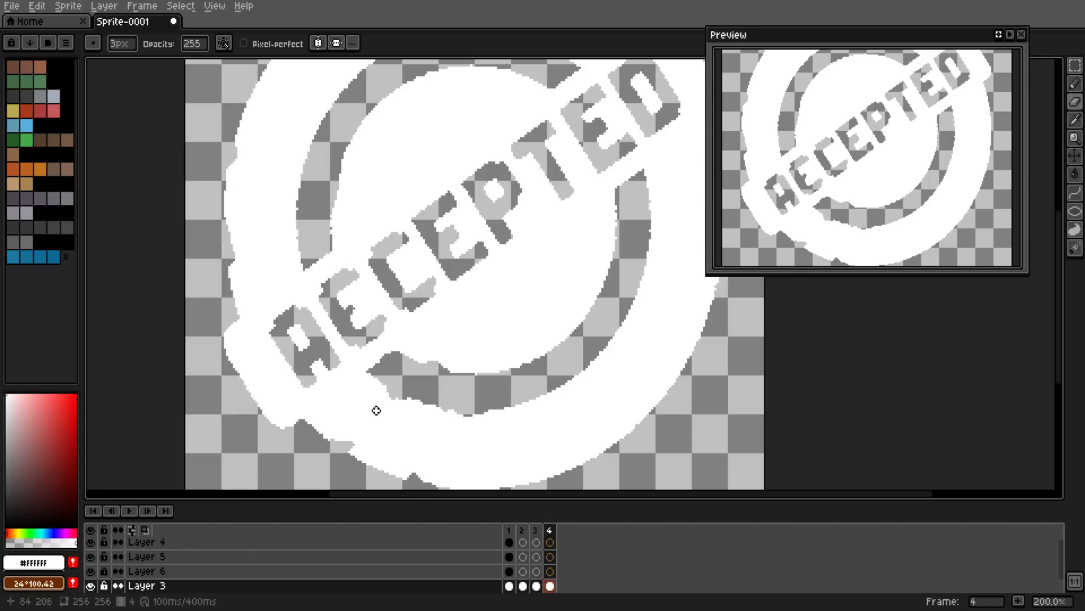
key("ctrl+z")
key("ctrl+z")
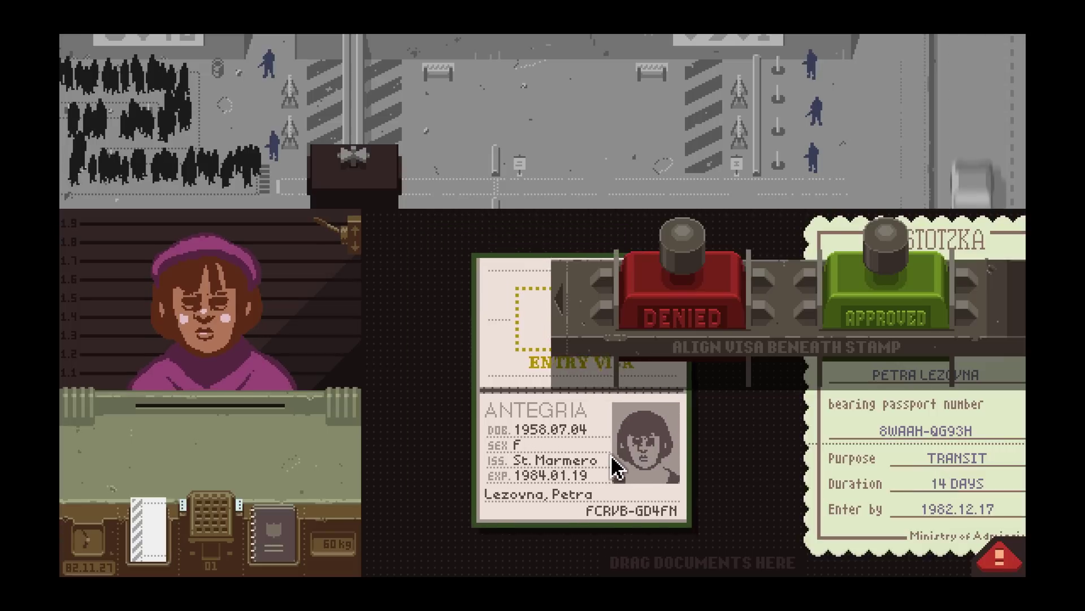
left_click_drag(616, 466, 717, 504)
Stamp the entry visa, hand the documents back and move the visa toward the centre.
left_click(703, 292)
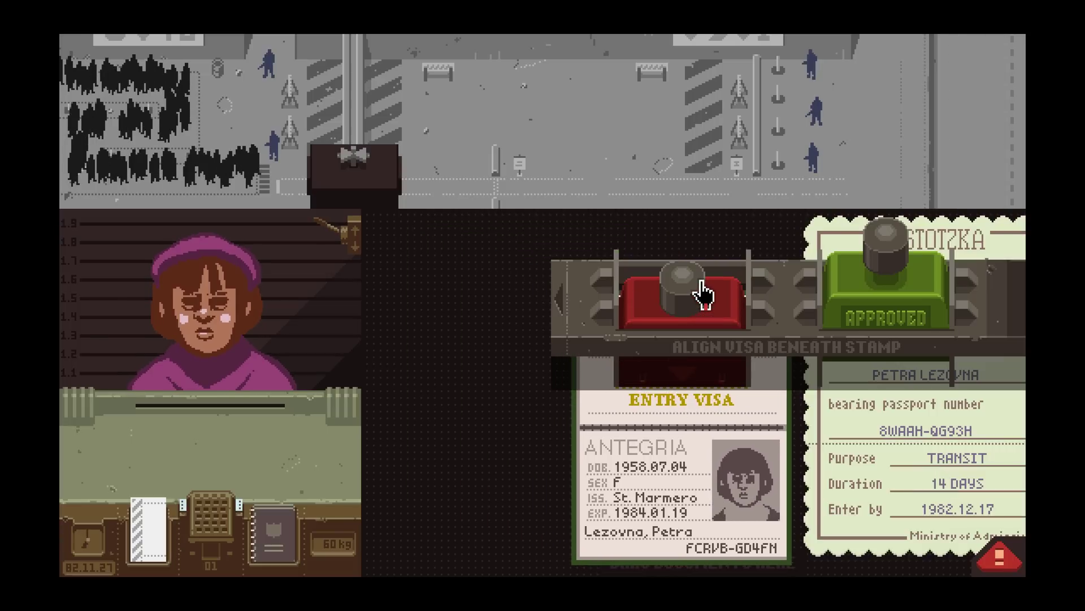
left_click_drag(727, 479, 260, 399)
left_click_drag(829, 460, 571, 443)
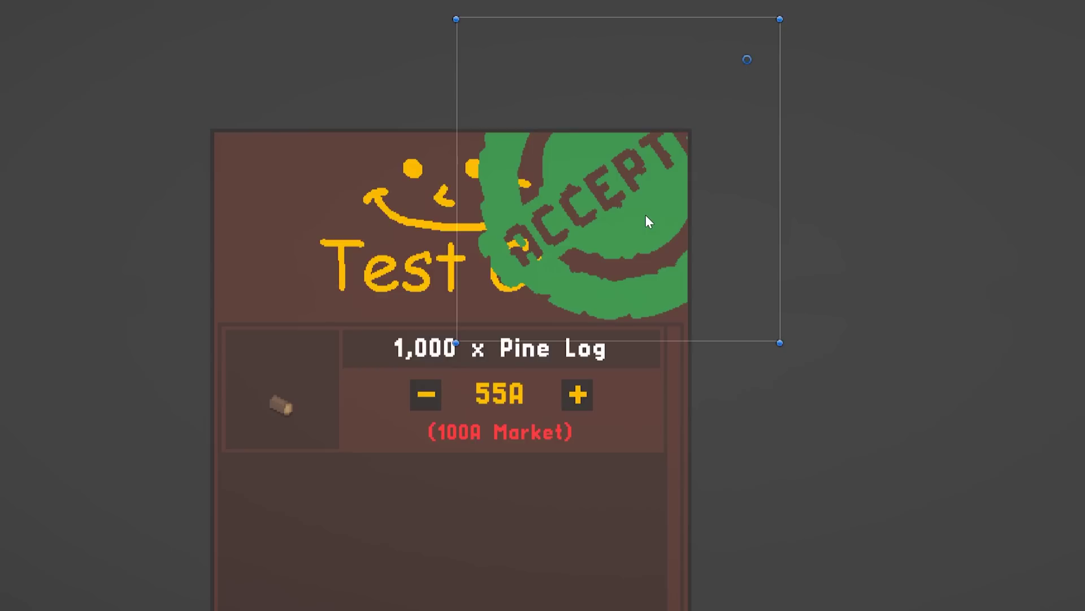
scroll(594, 218, "up", 3)
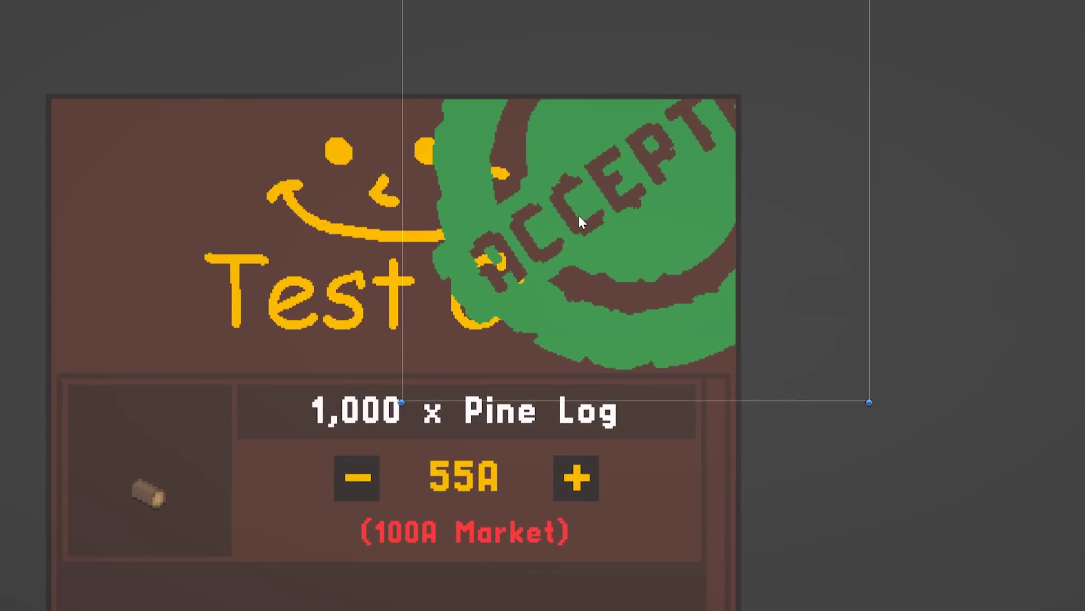
scroll(578, 215, "down", 2)
scroll(578, 215, "down", 3)
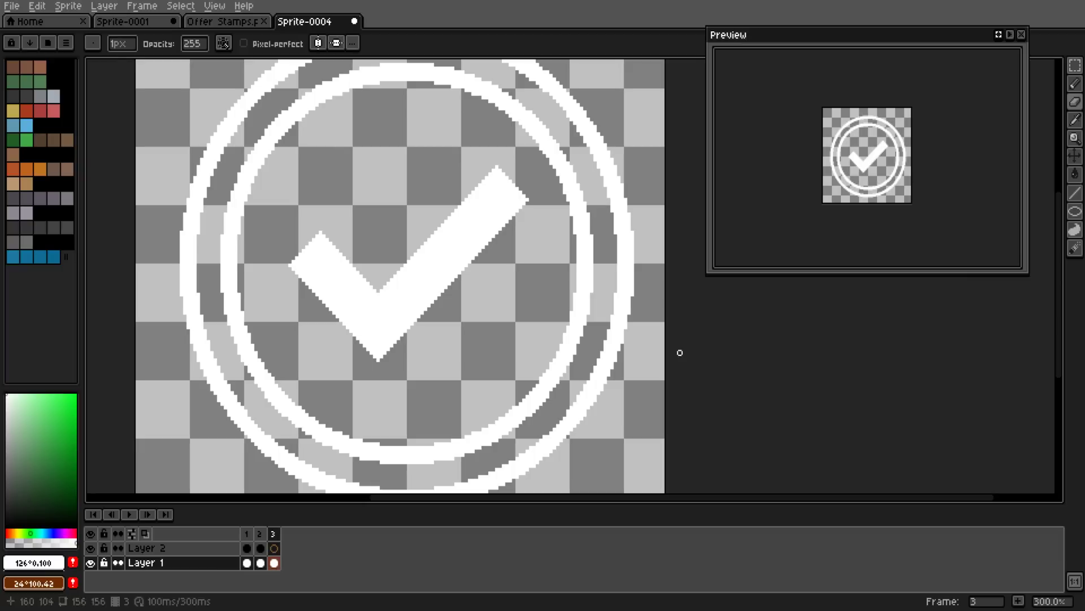
Erase notches from the checkmark's lower-left edge, the inner ring and the tick's right arm with a smaller eraser.
key("minus")
left_click_drag(318, 298, 329, 309)
left_click(396, 280)
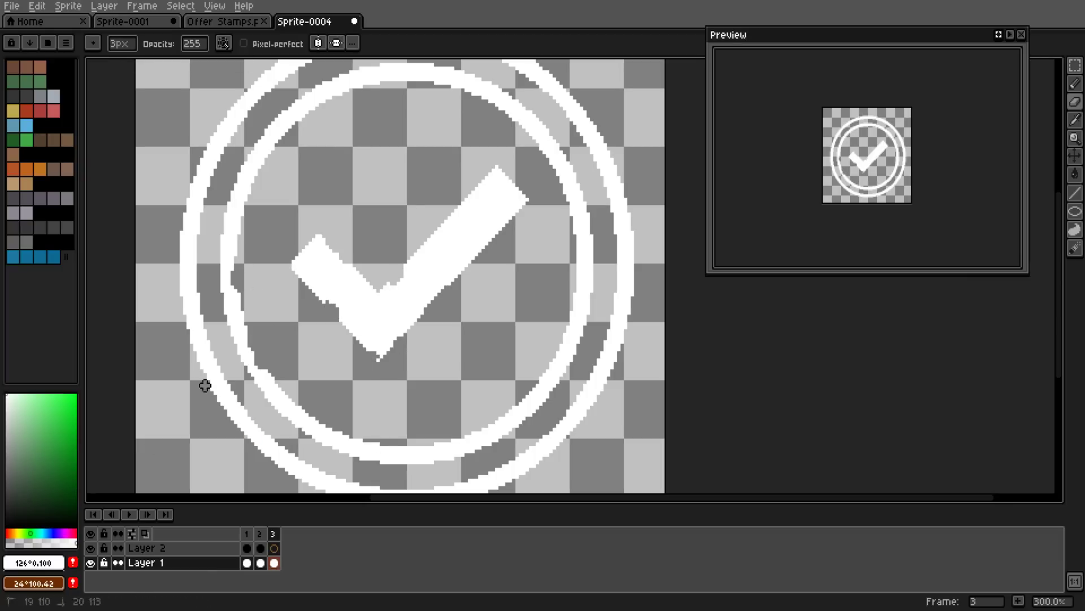
left_click(180, 6)
key("Escape")
scroll(485, 357, "down", 2)
scroll(484, 356, "up", 3)
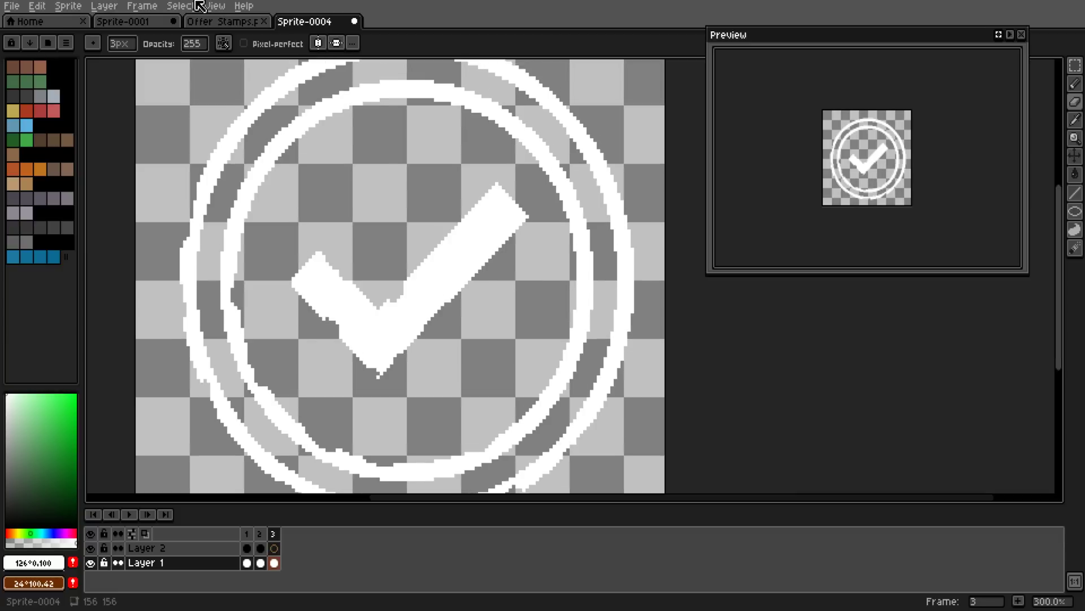
left_click_drag(513, 240, 485, 250)
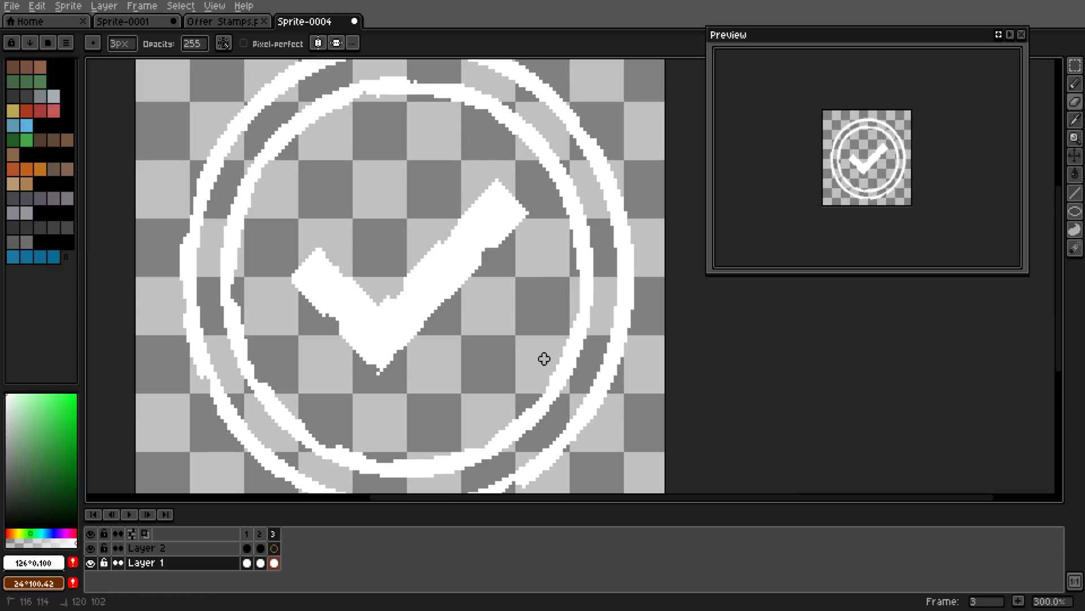
scroll(383, 172, "up", 1)
scroll(383, 171, "down", 3)
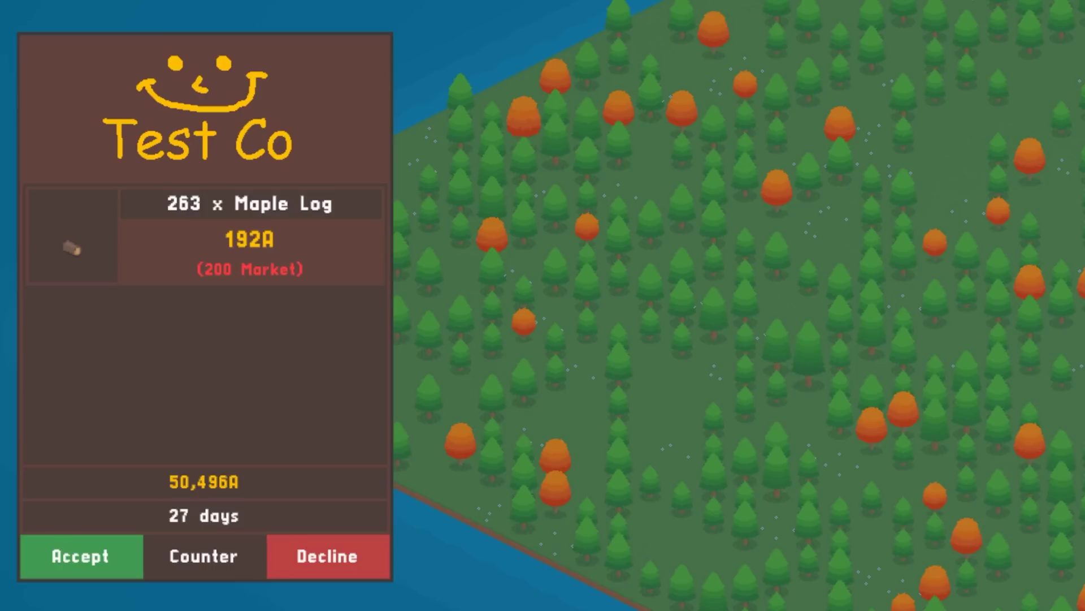
Toggle the Test Co 263 Maple Log offer between Accept and Decline, finishing on Accept.
left_click(96, 558)
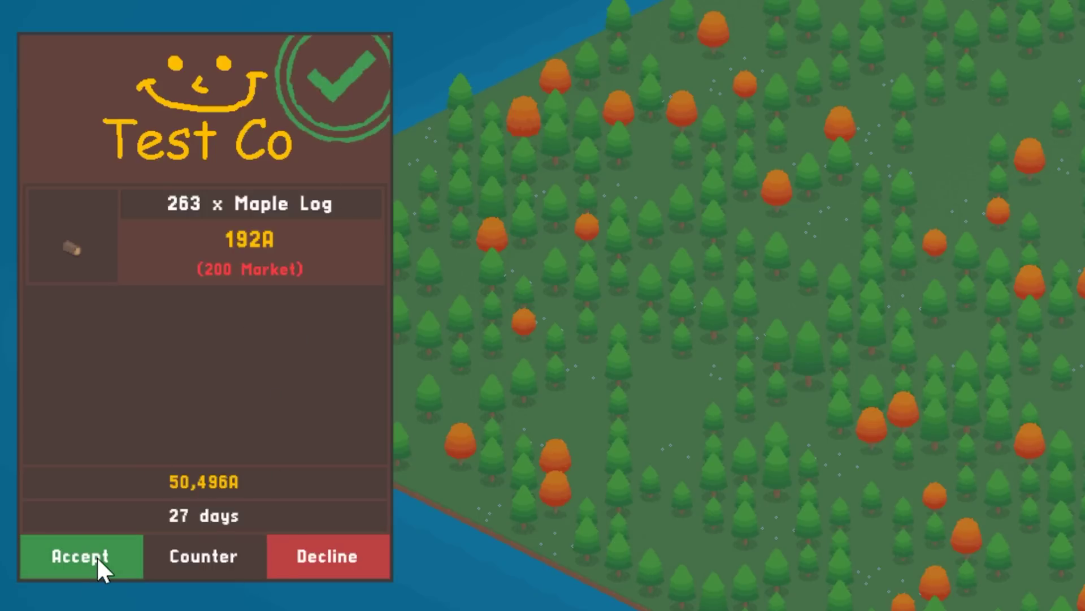
left_click(337, 557)
left_click(198, 560)
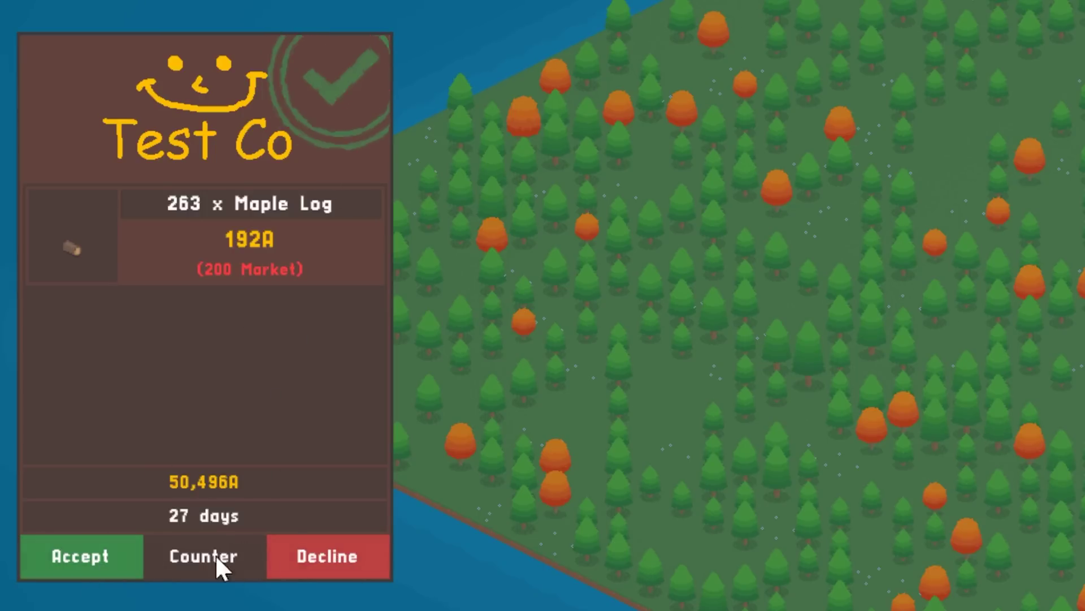
left_click(342, 560)
left_click(85, 559)
left_click(346, 553)
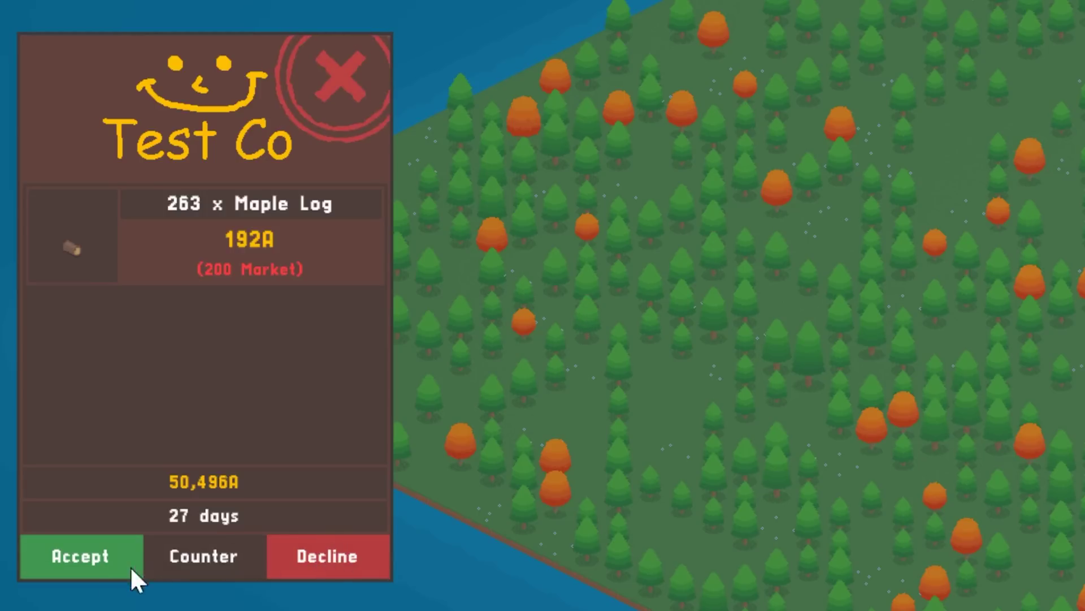
left_click(133, 563)
left_click(354, 555)
left_click(83, 565)
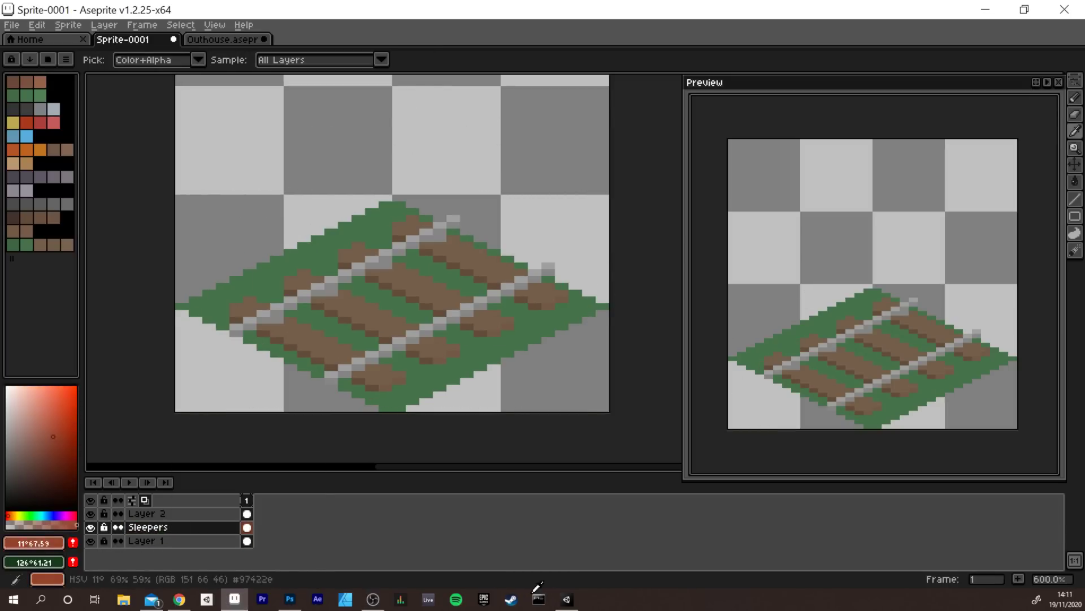
Add a Sleeper Shadows layer above Sleepers and paint dark shadows under the sleepers.
right_click(167, 528)
left_click(201, 473)
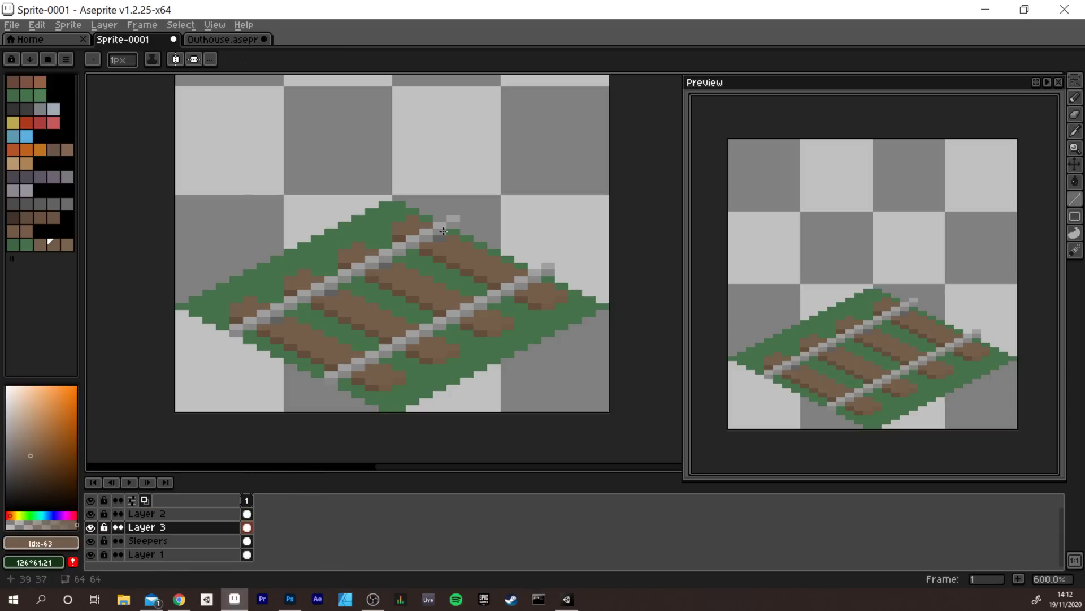
left_click(357, 374, "alt")
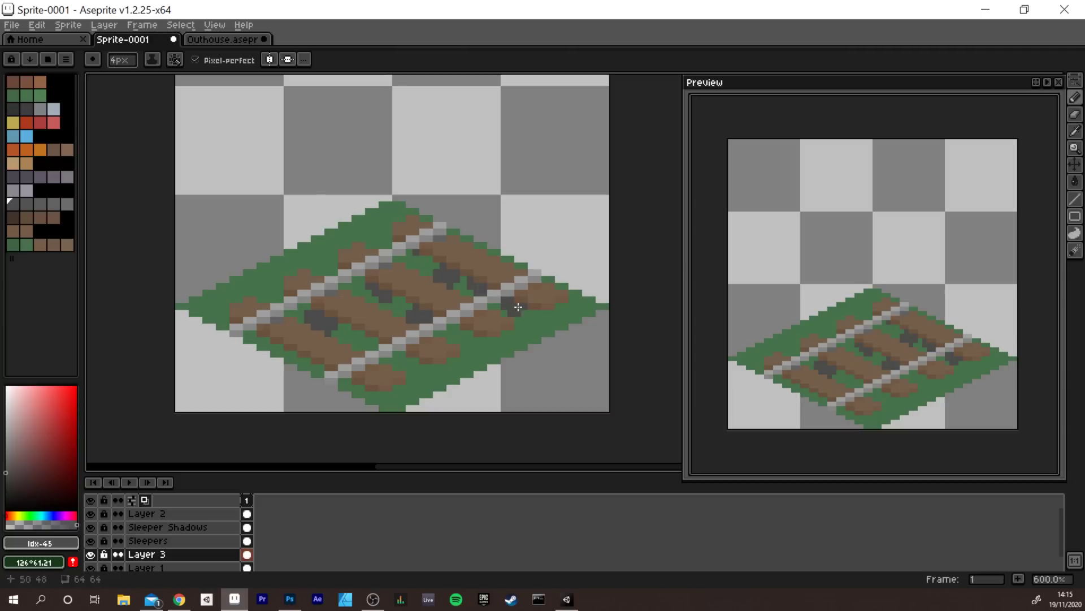
left_click(467, 341)
left_click(422, 266)
left_click(446, 334)
left_click(440, 225)
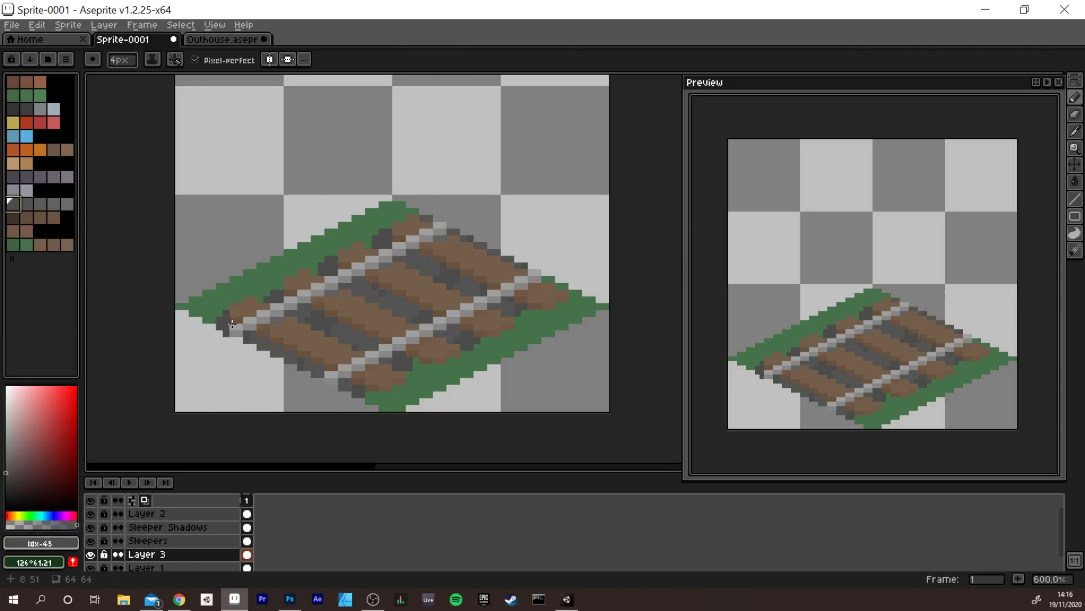
left_click(265, 289)
left_click(323, 284, "alt")
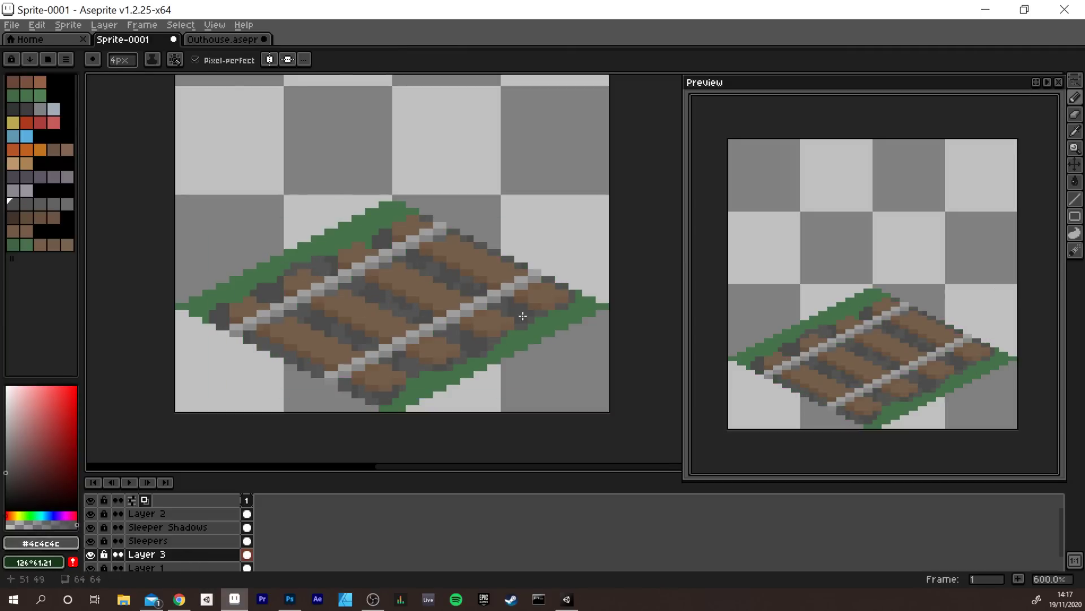
Paint green pixels along the grass edge, then dark grey ballast along the track edge.
left_click(478, 353, "alt")
left_click(447, 362)
left_click(91, 513)
left_click(169, 567)
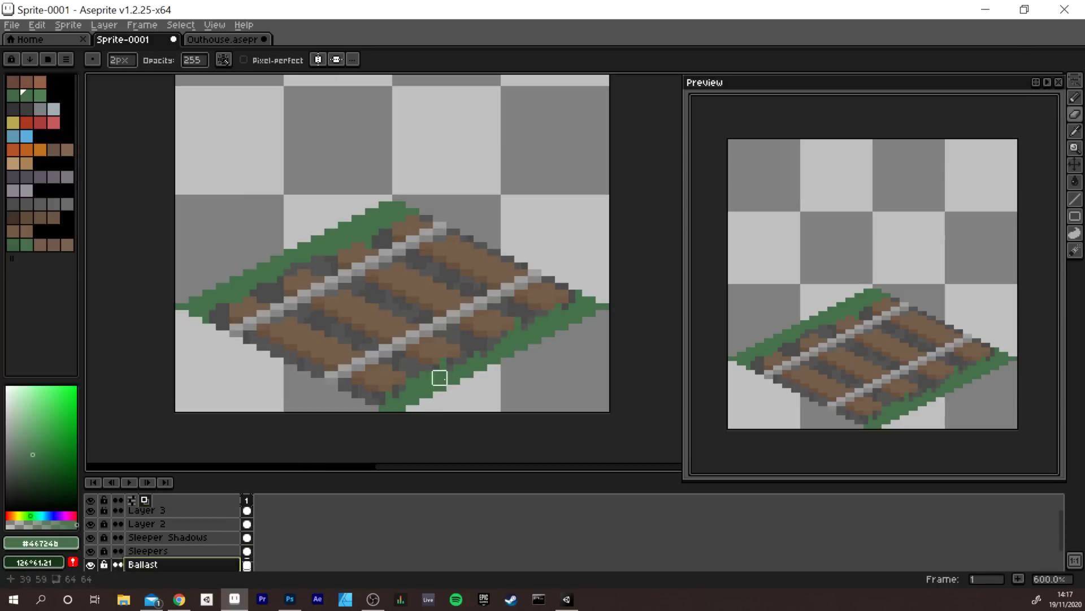
left_click(492, 345, "alt")
mouse_move(435, 373)
left_mouse_down()
mouse_move(510, 340)
mouse_move(493, 350)
left_mouse_up()
Paint green grass pixels on a new layer with a larger brush.
key("e")
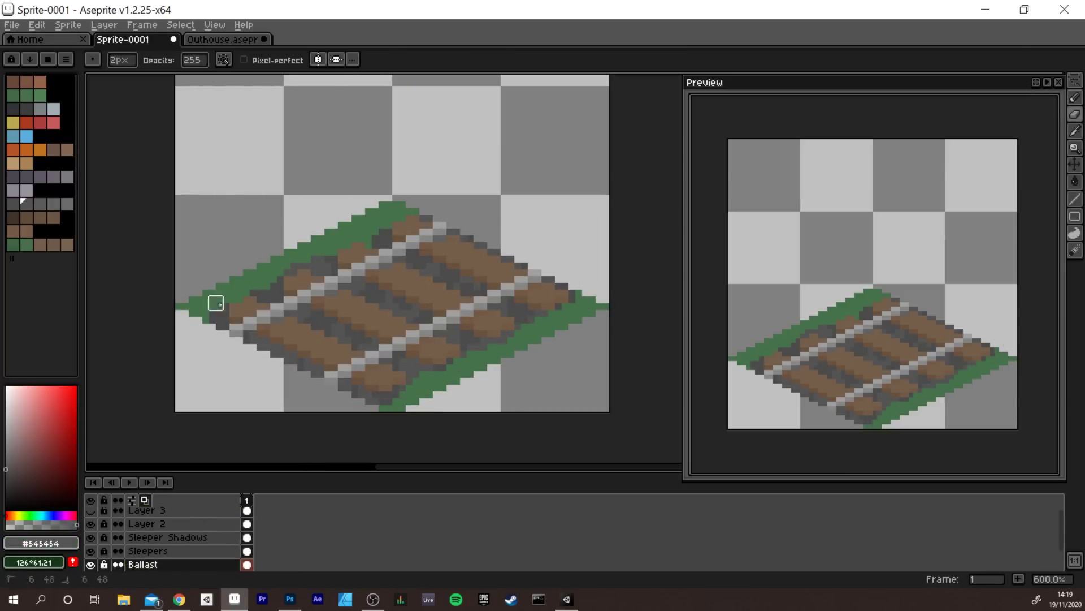
key("i")
left_click_drag(384, 475, 384, 398)
key("shift+n")
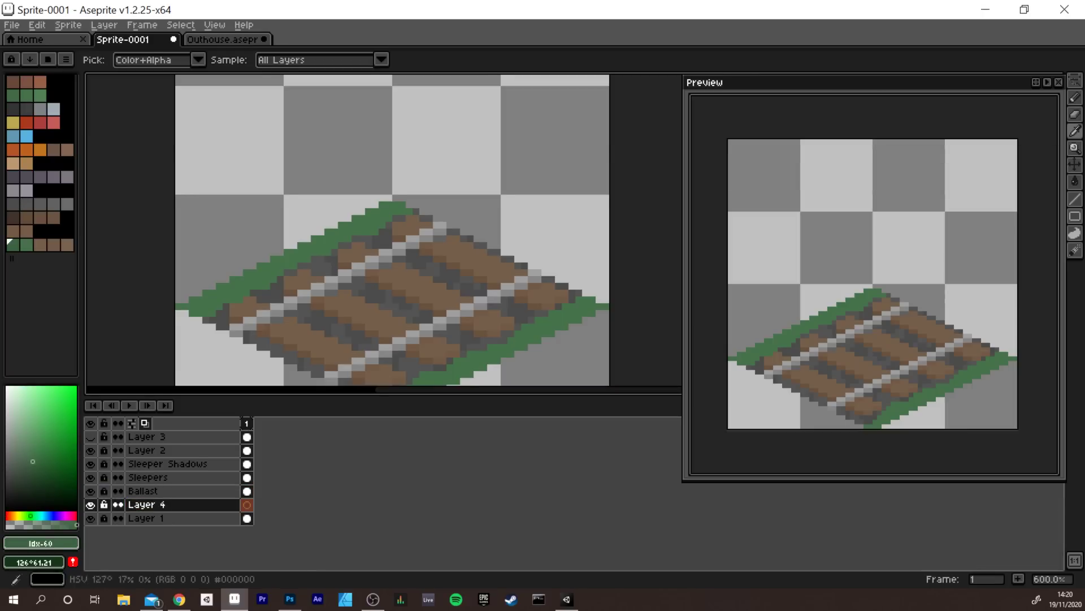
Paint green grass tufts onto the rail track.
key("b")
key("i")
left_click(531, 225)
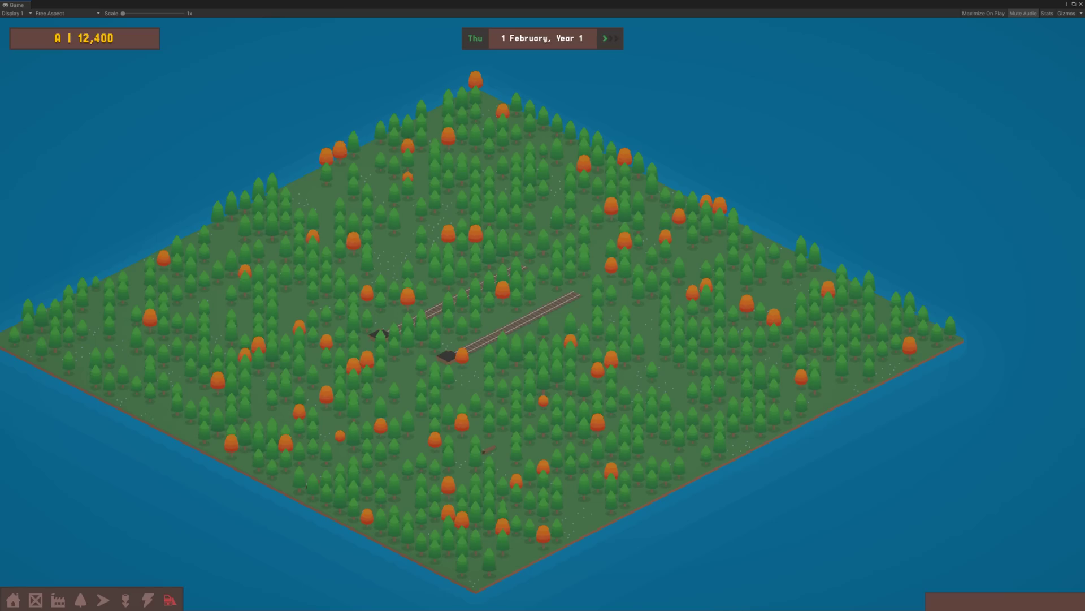
scroll(550, 375, "up", 5)
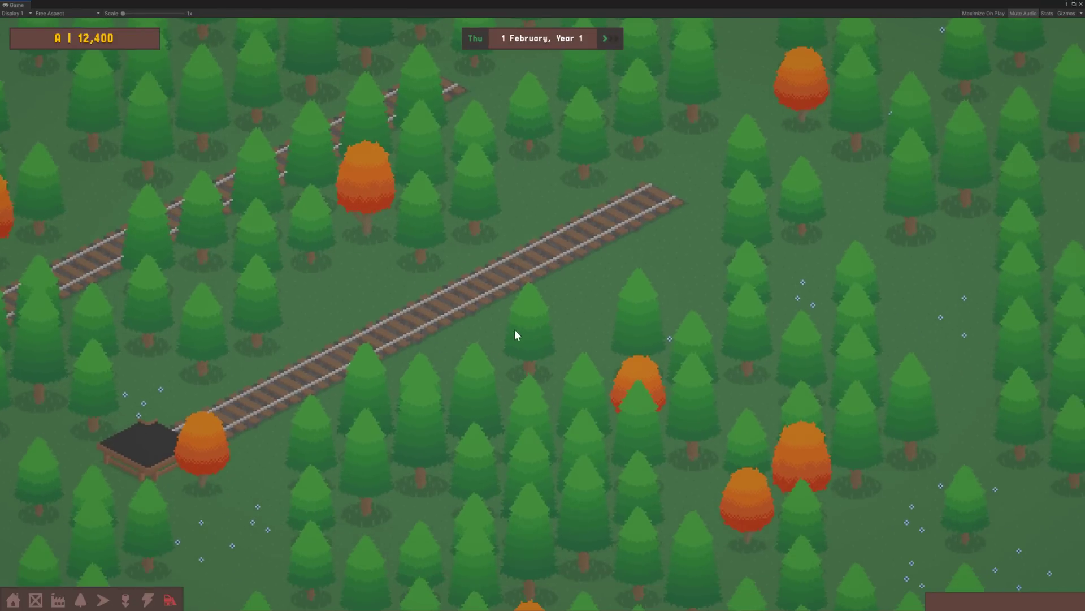
Name the object Trade Rail, attach the TradeRail script, and begin drawing outline frames.
key("d")
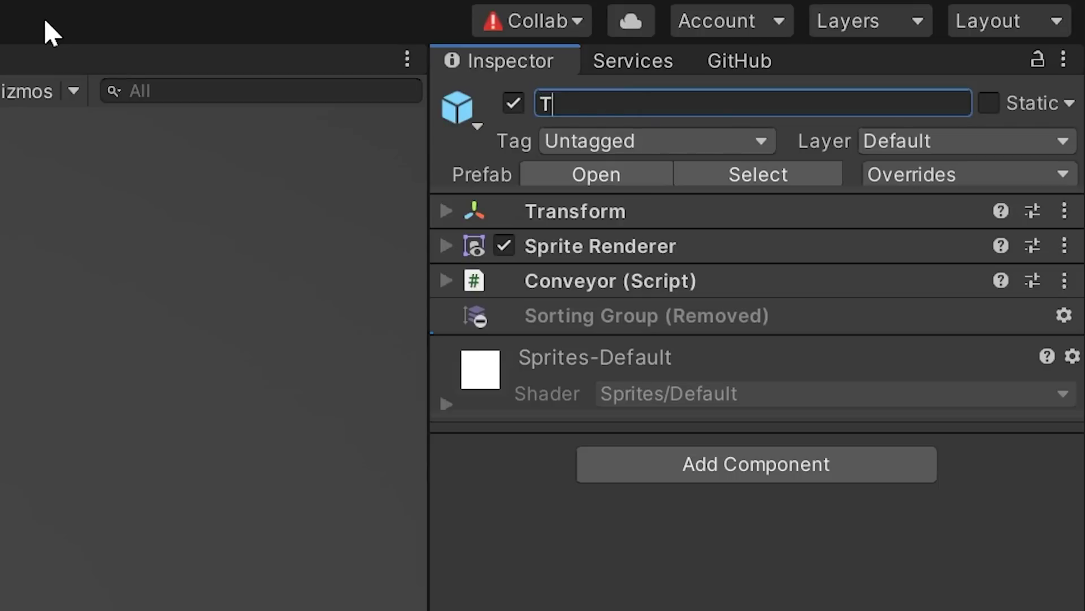
type("Rail")
left_click(788, 475)
type("TradeRail")
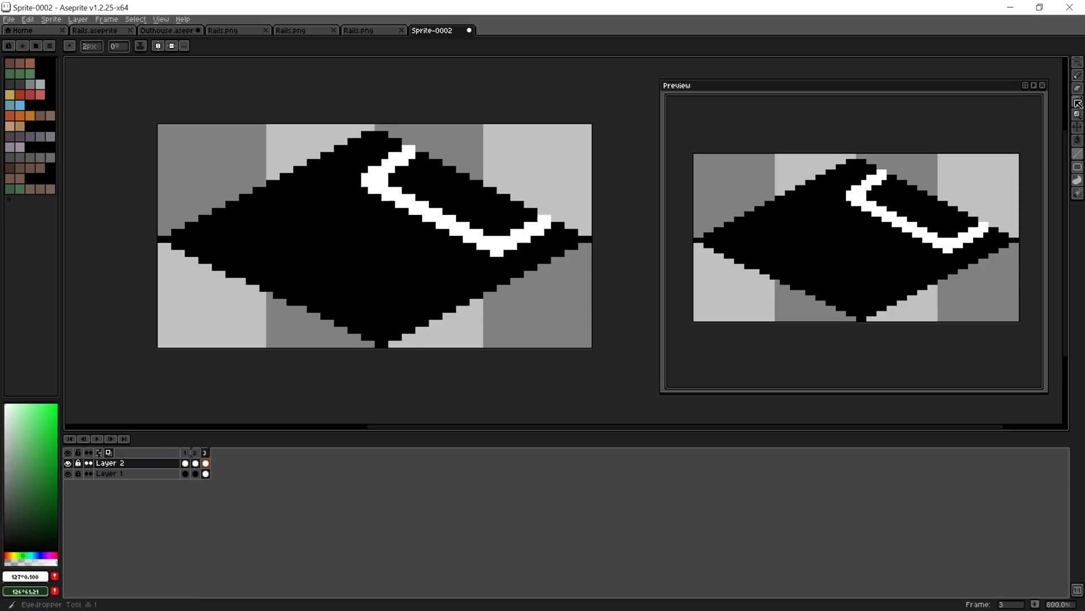
key("b")
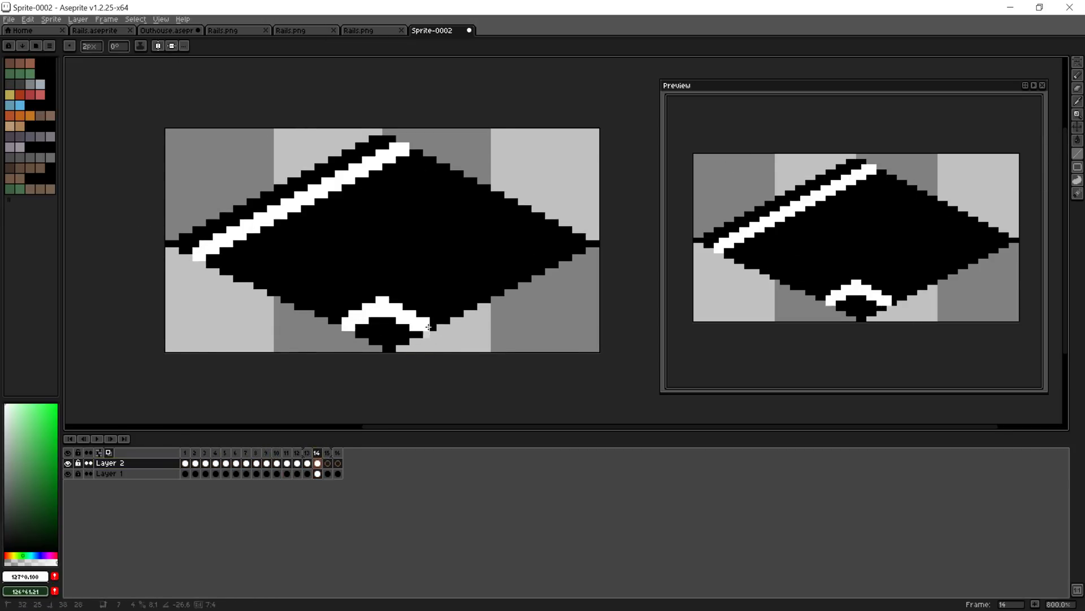
right_click(338, 453)
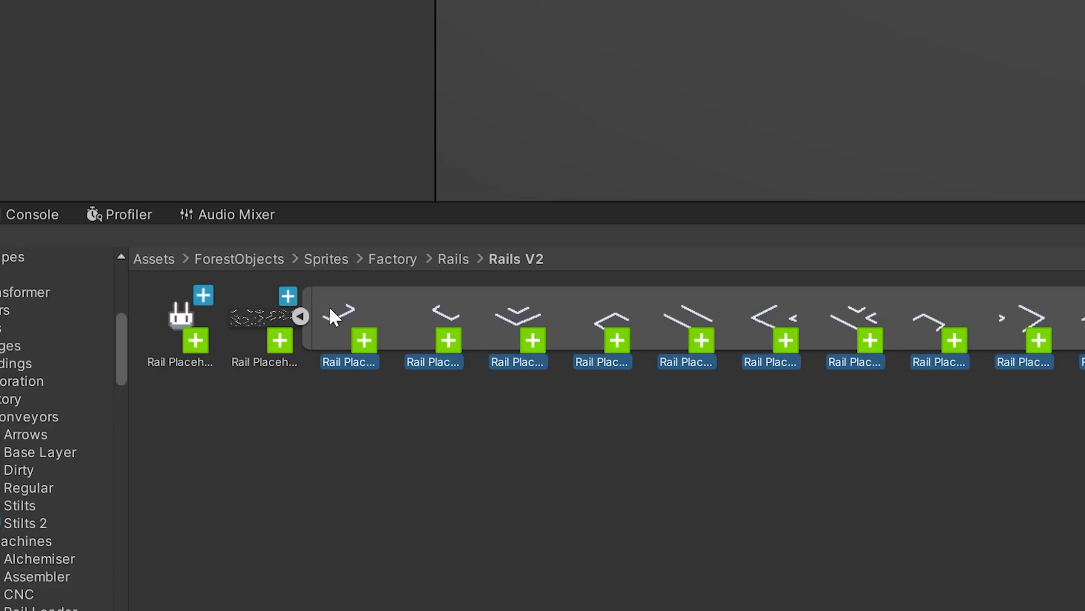
Put the Rails V2 sprites into the trade rail's Sprites list.
left_click_drag(327, 315, 726, 266)
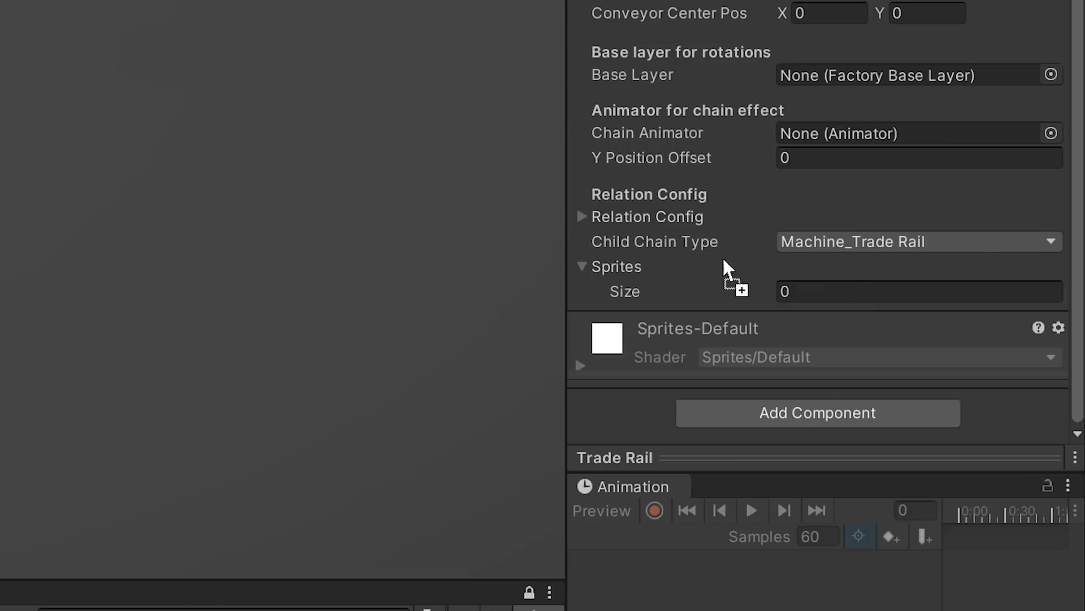
left_click_drag(642, 262, 644, 266)
scroll(792, 368, "down", 5)
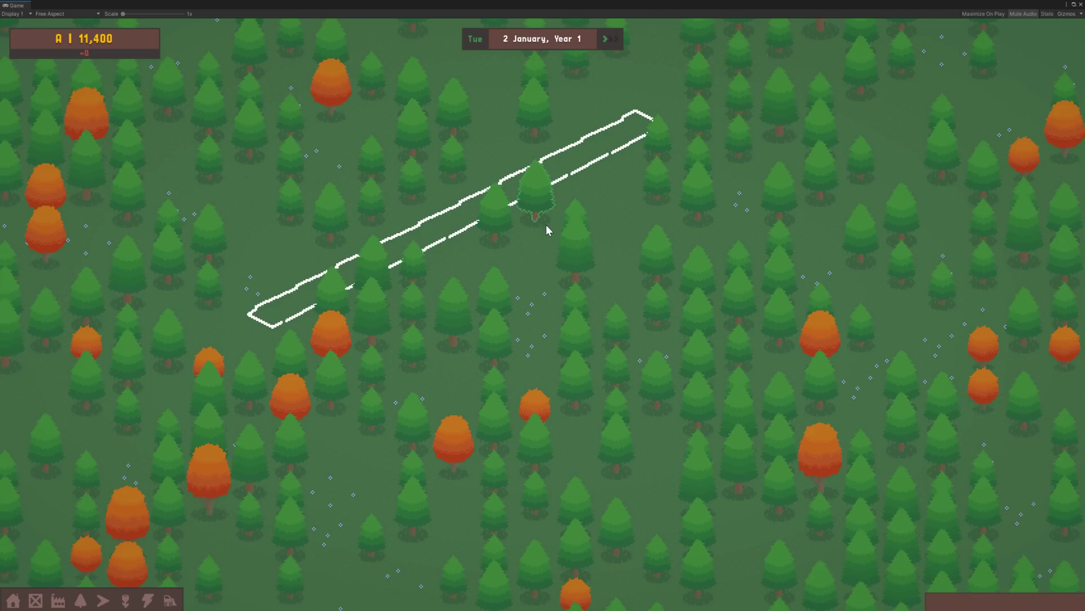
Lay trade rails through the forest, branching down-left and up-right from a junction.
left_click_drag(869, 383, 870, 383)
left_click_drag(588, 263, 229, 449)
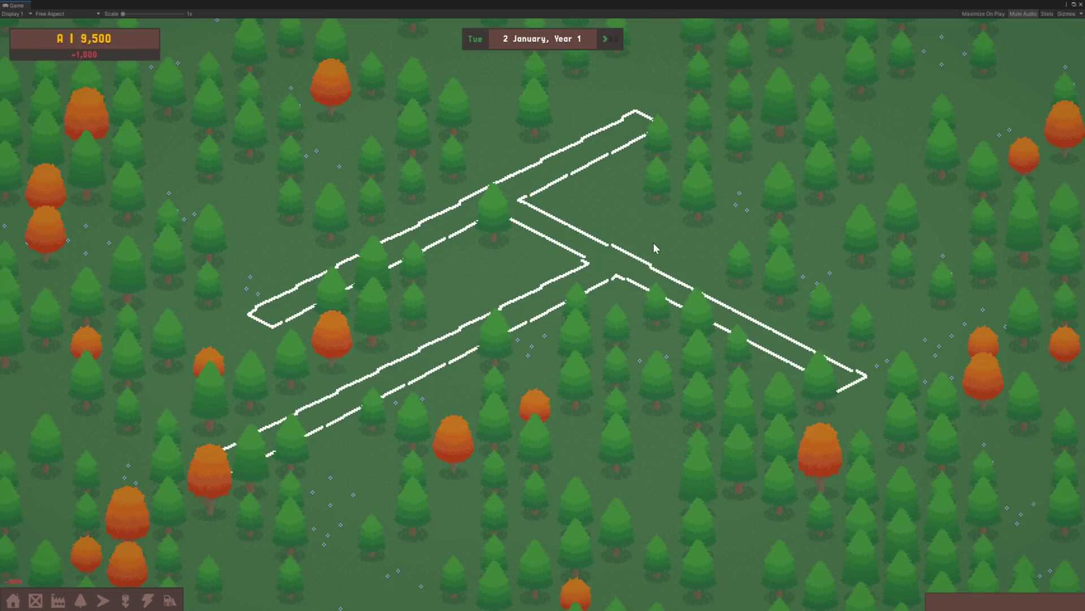
left_click_drag(643, 249, 837, 147)
middle_click_drag(870, 331, 528, 215)
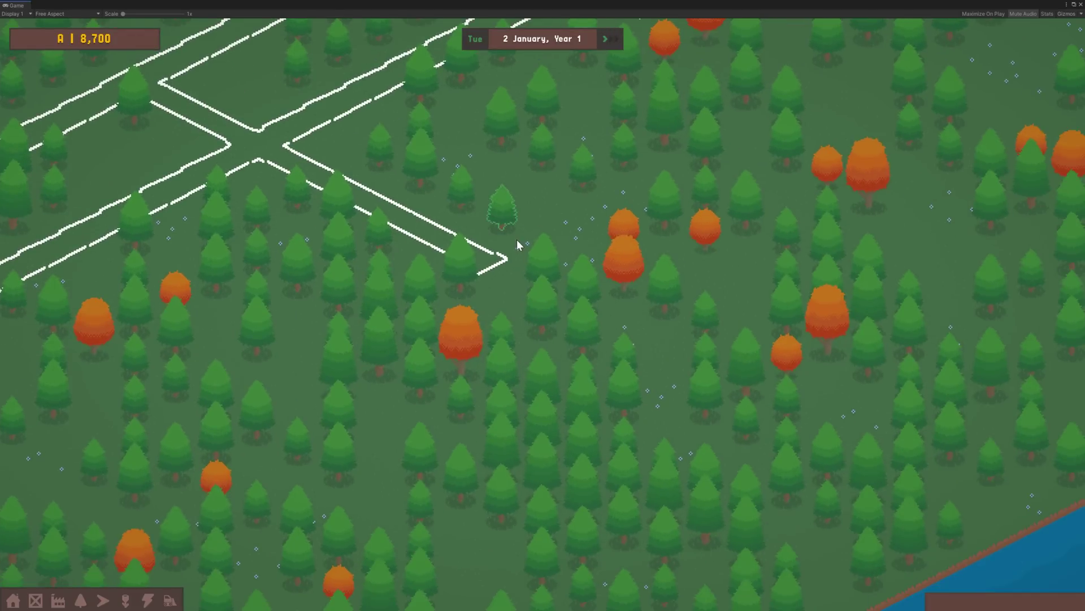
left_click_drag(517, 239, 882, 32)
left_click_drag(522, 257, 687, 363)
left_click_drag(488, 320, 181, 497)
Add more rail segments off the lower rails and toward the island's upper left.
scroll(509, 450, "down", 6)
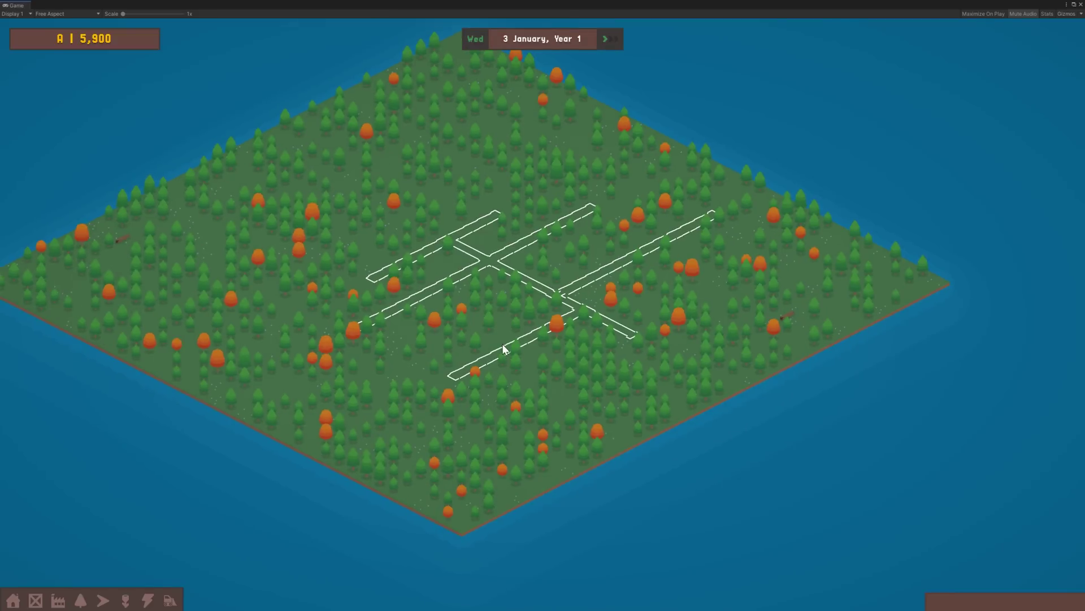
left_click_drag(502, 345, 345, 404)
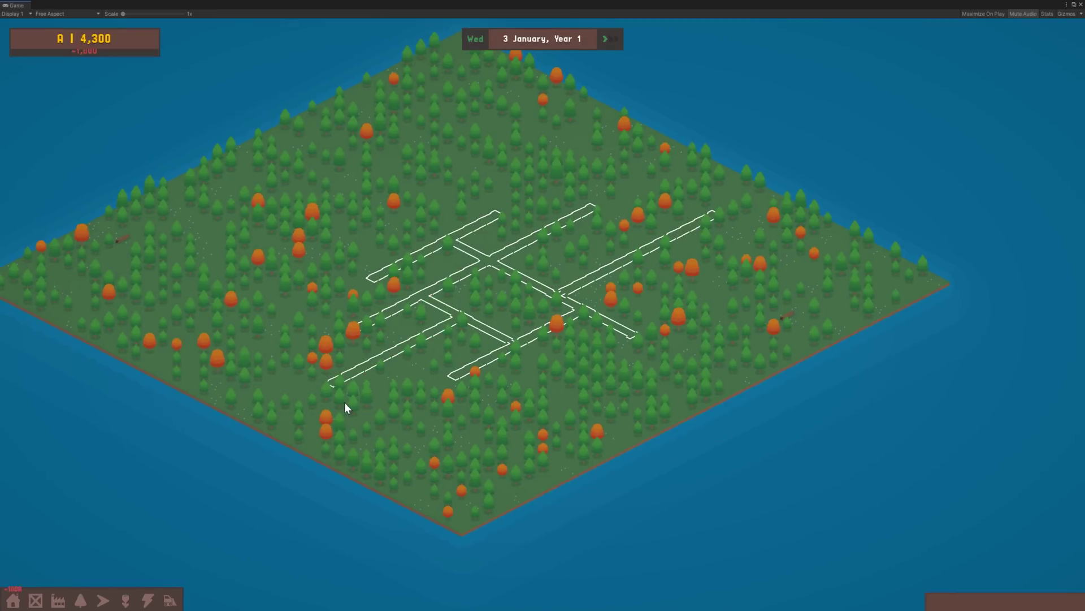
left_click_drag(414, 360, 449, 383)
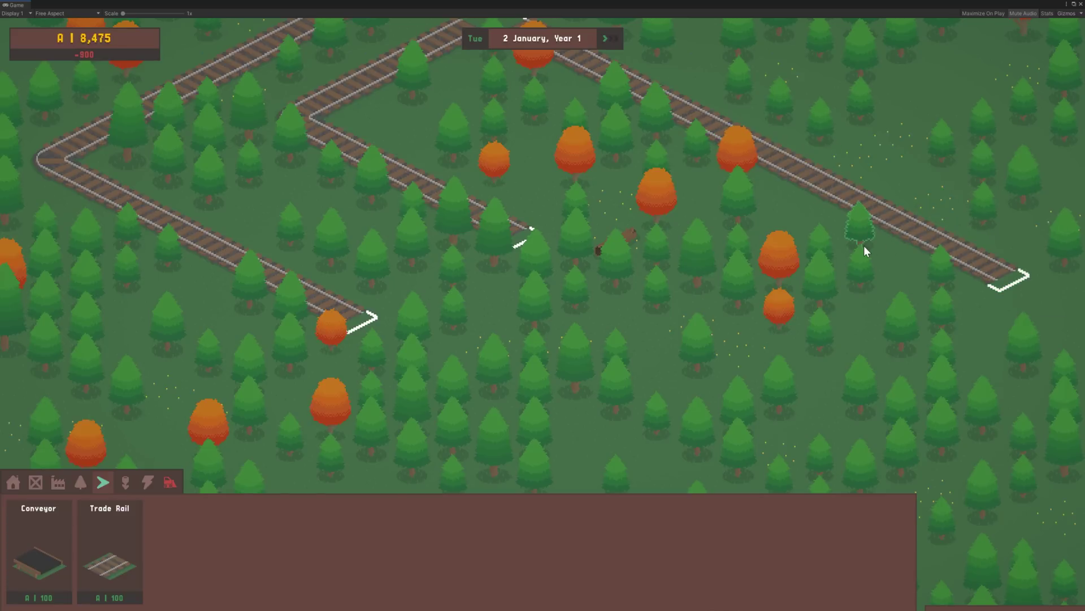
left_click_drag(864, 245, 495, 423)
scroll(605, 395, "down", 5)
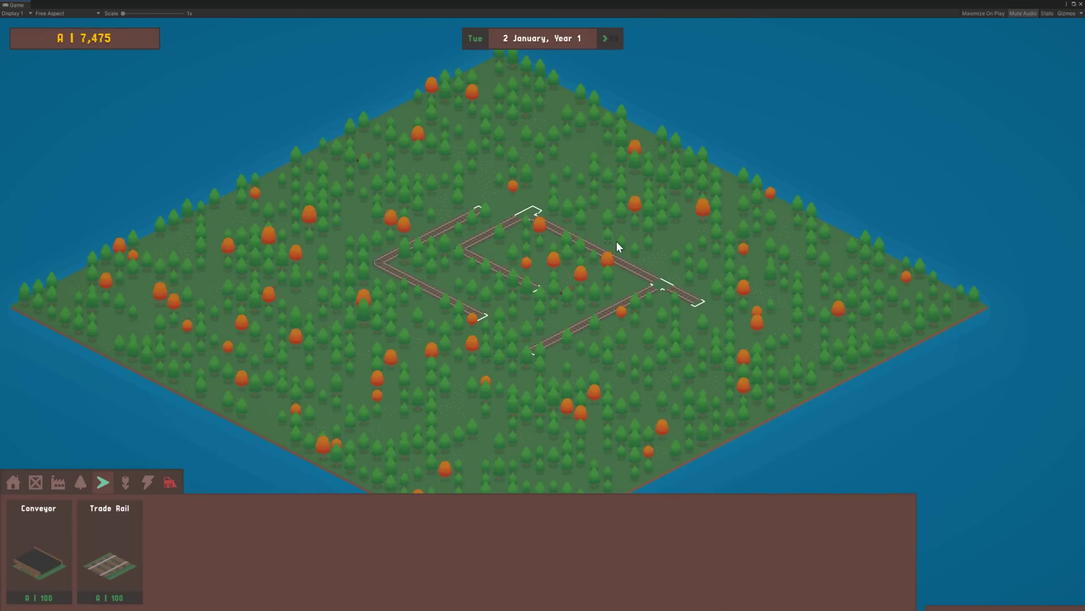
left_click_drag(717, 189, 717, 189)
left_click_drag(653, 208, 476, 178)
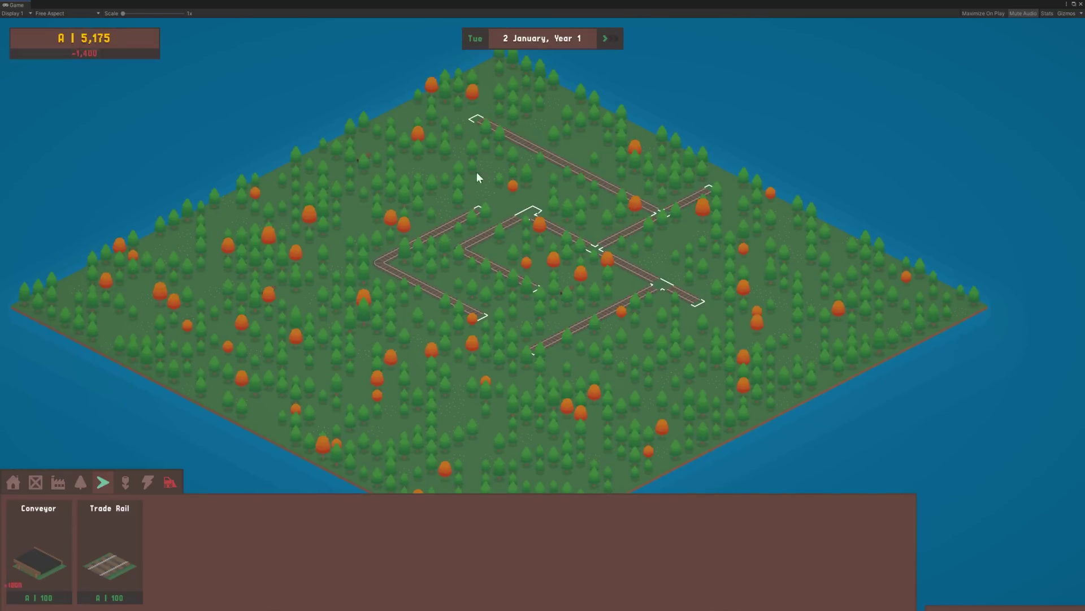
scroll(417, 291, "up", 5)
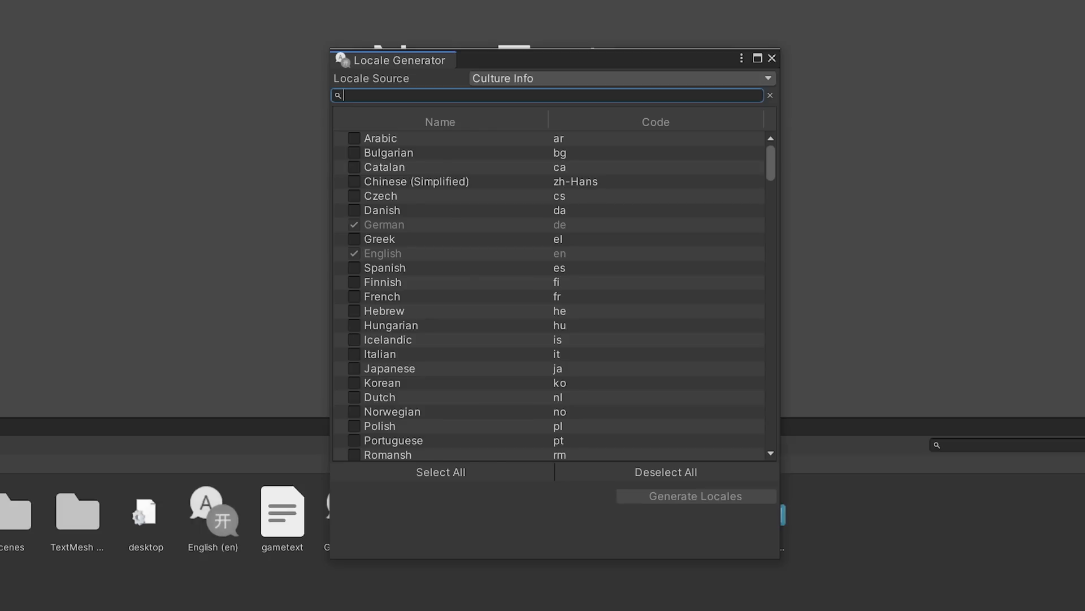
Add French (fr) as a locale and enter 'can't find a route to storage.' for test_key in English.
type("french")
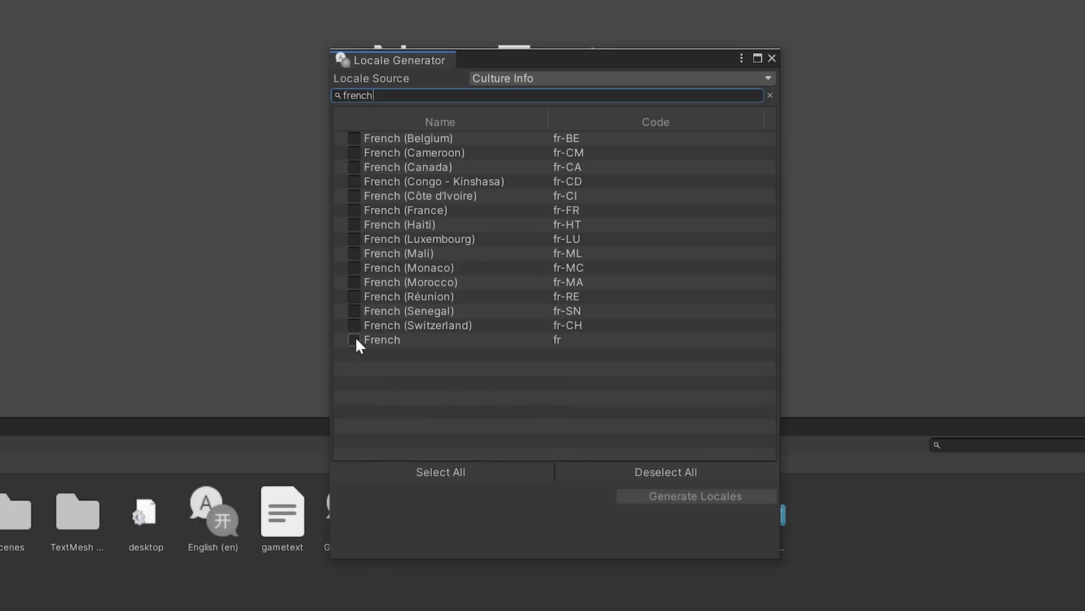
left_click(354, 340)
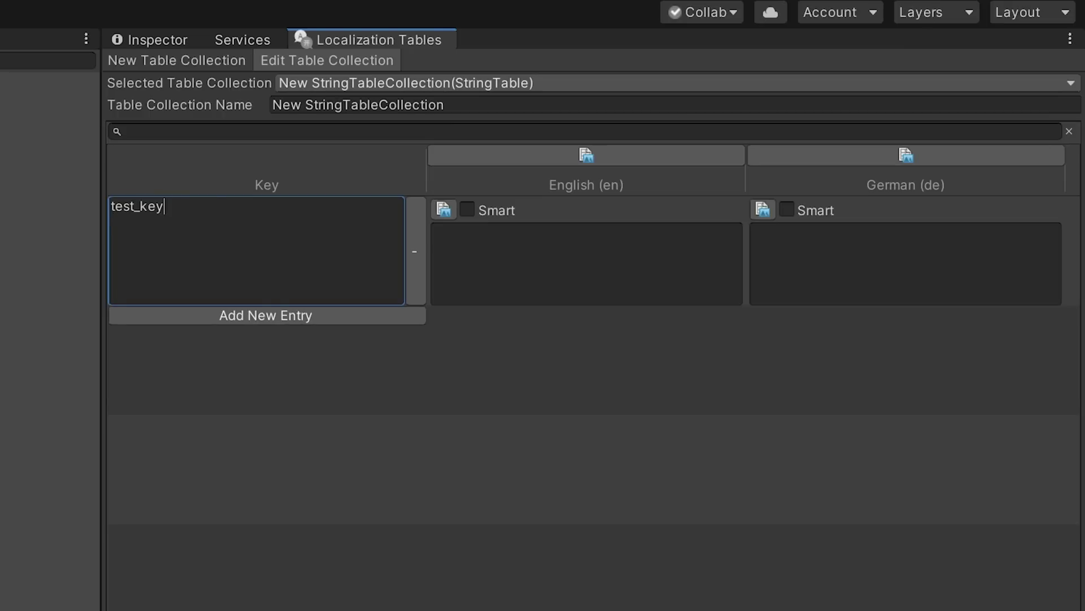
left_click(586, 264)
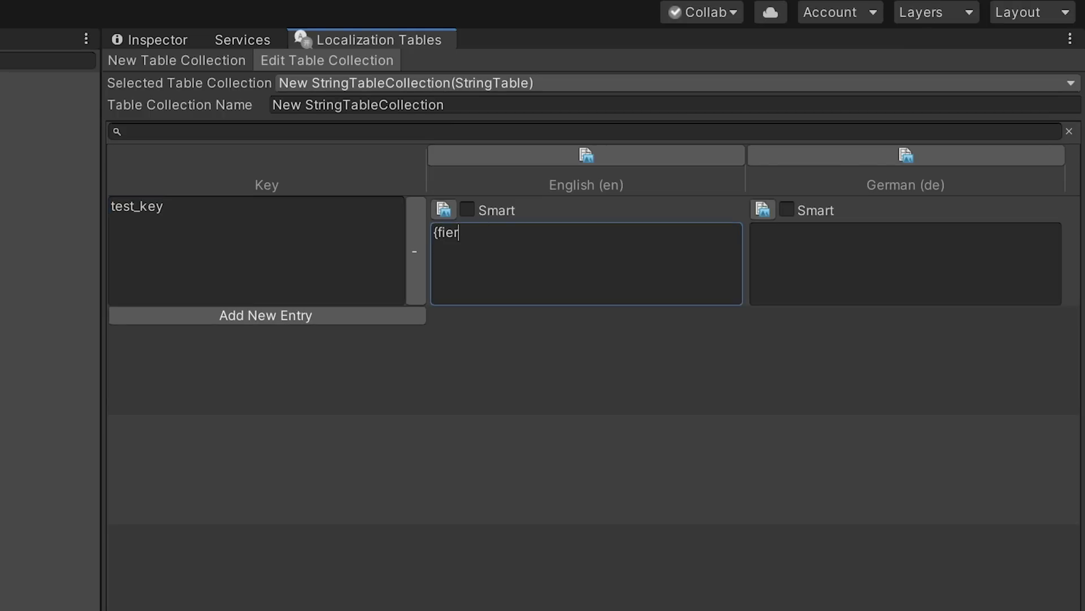
type("can't find a route to storage.")
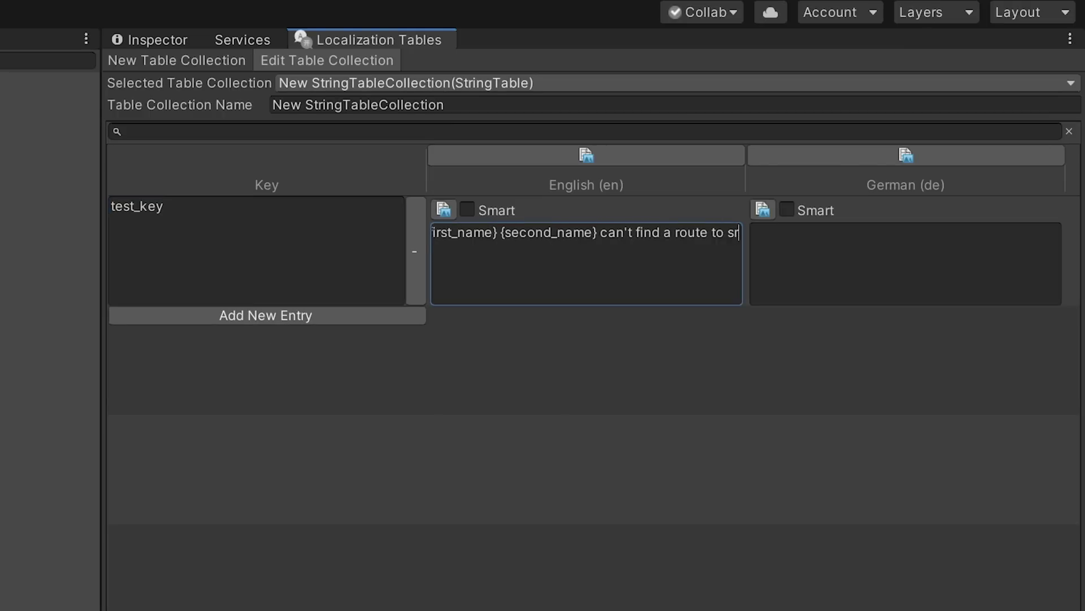
Make the English entry a smart string and expand the Russian and English plural forms.
left_click(467, 209)
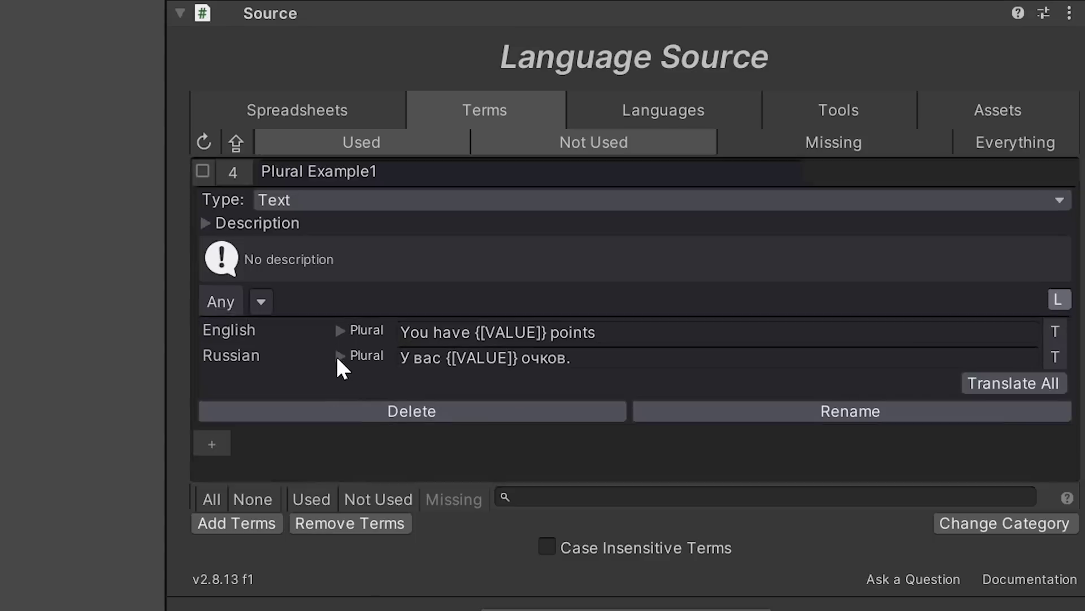
left_click(338, 355)
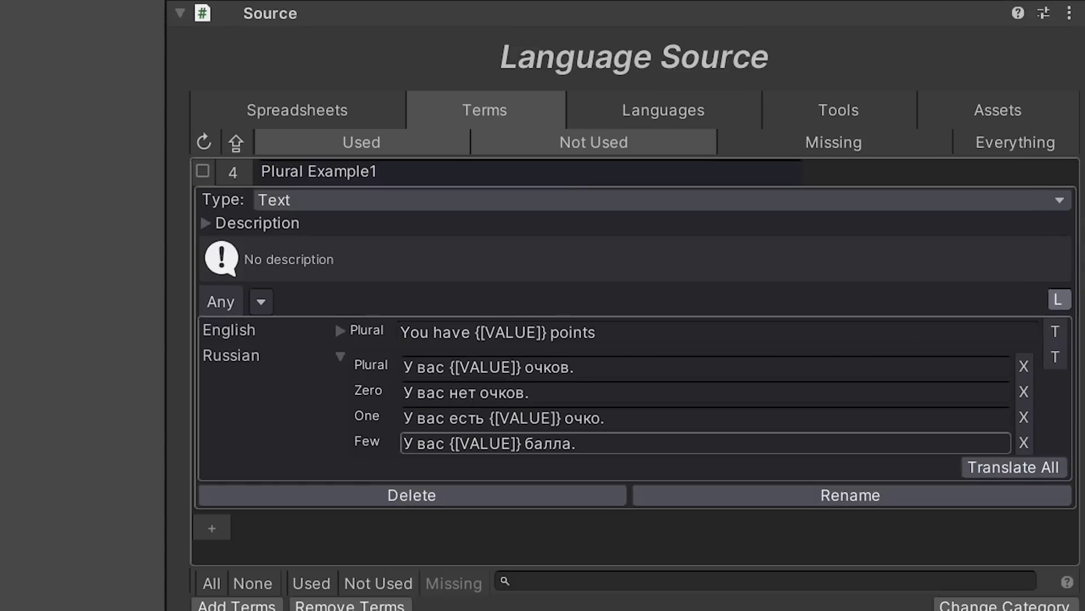
left_click(339, 330)
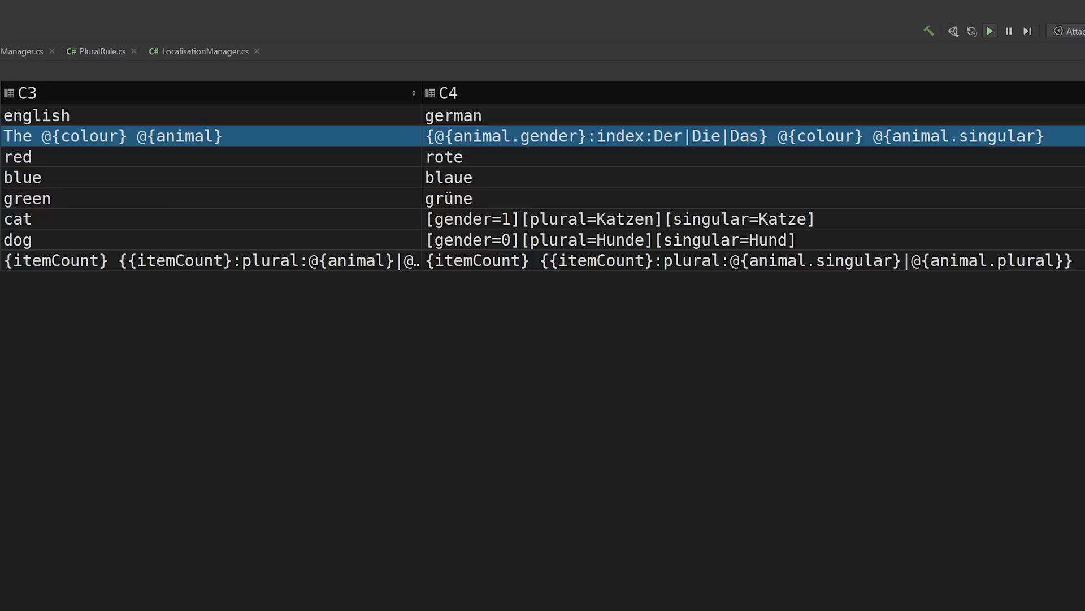
Edit the German {itemCount} plural cell C4 and scroll through the localization rules document.
left_click(734, 260)
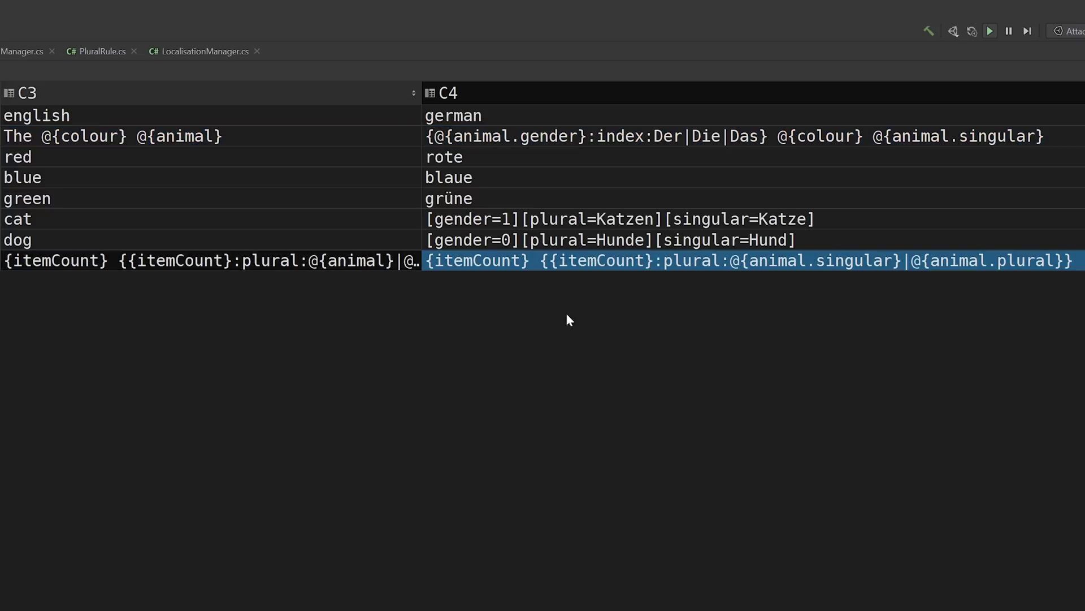
double_click(696, 266)
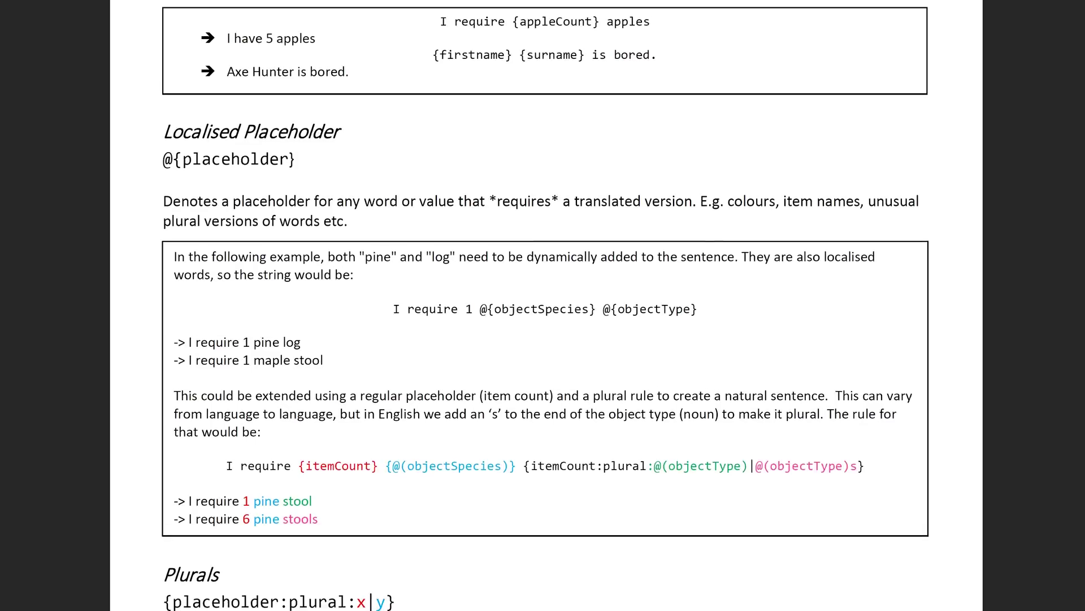
scroll(545, 305, "up", 2)
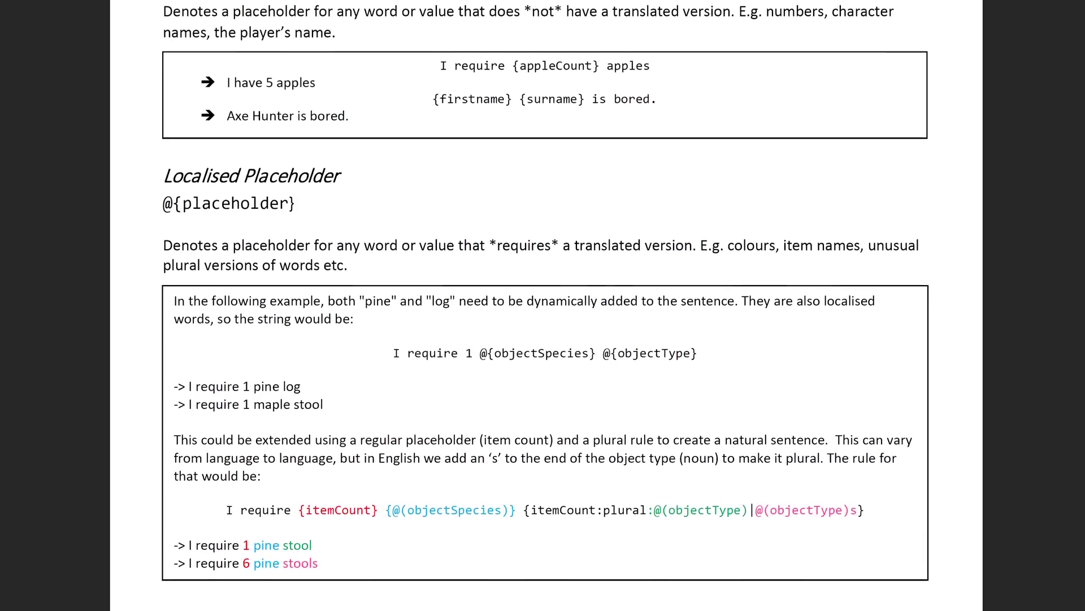
scroll(545, 305, "up", 3)
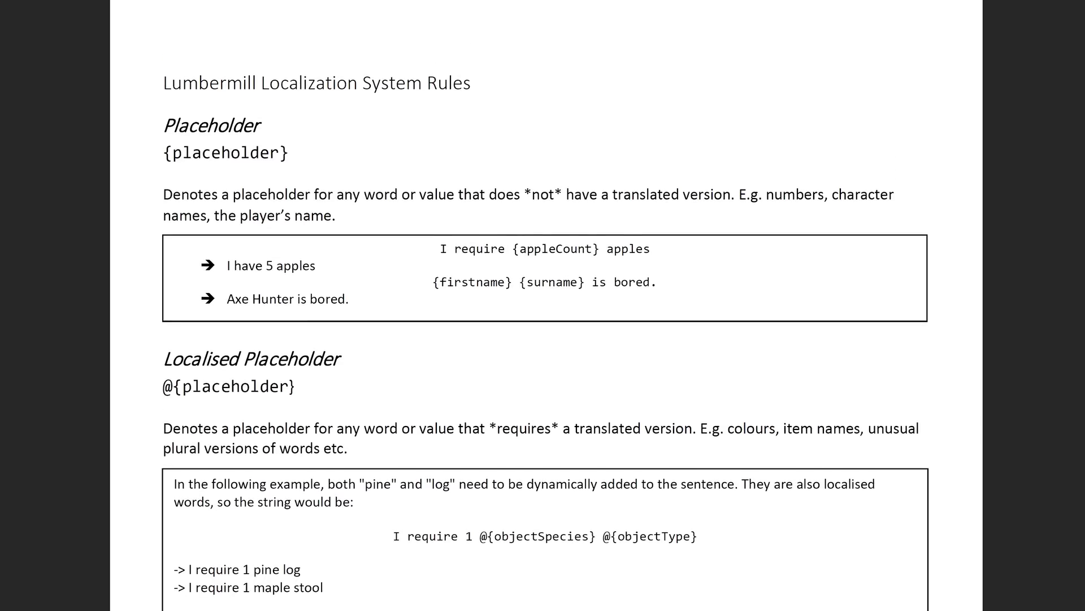
scroll(545, 305, "down", 5)
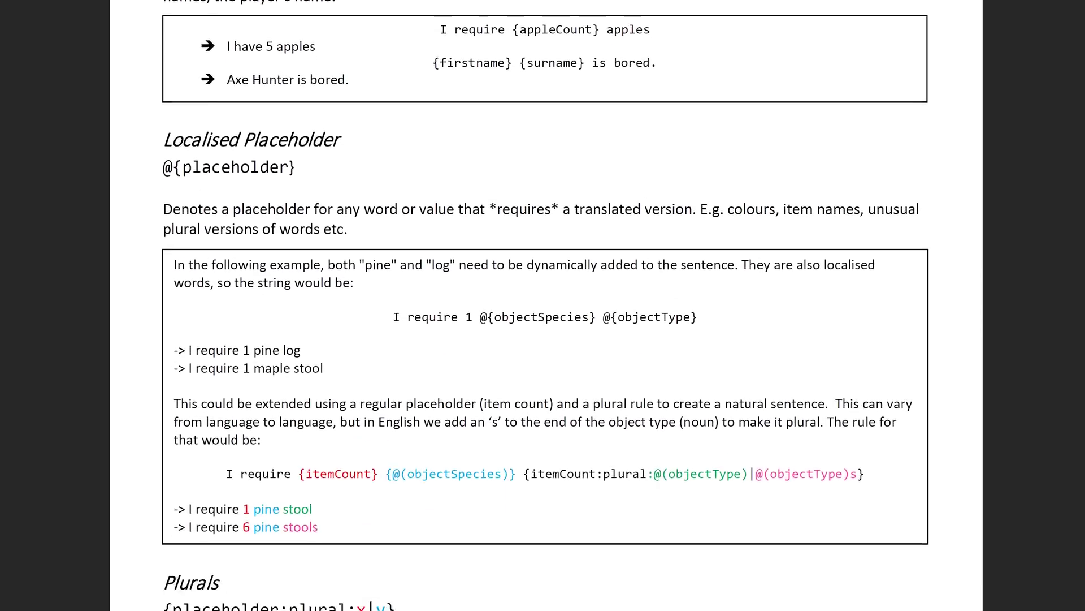
scroll(545, 306, "down", 1)
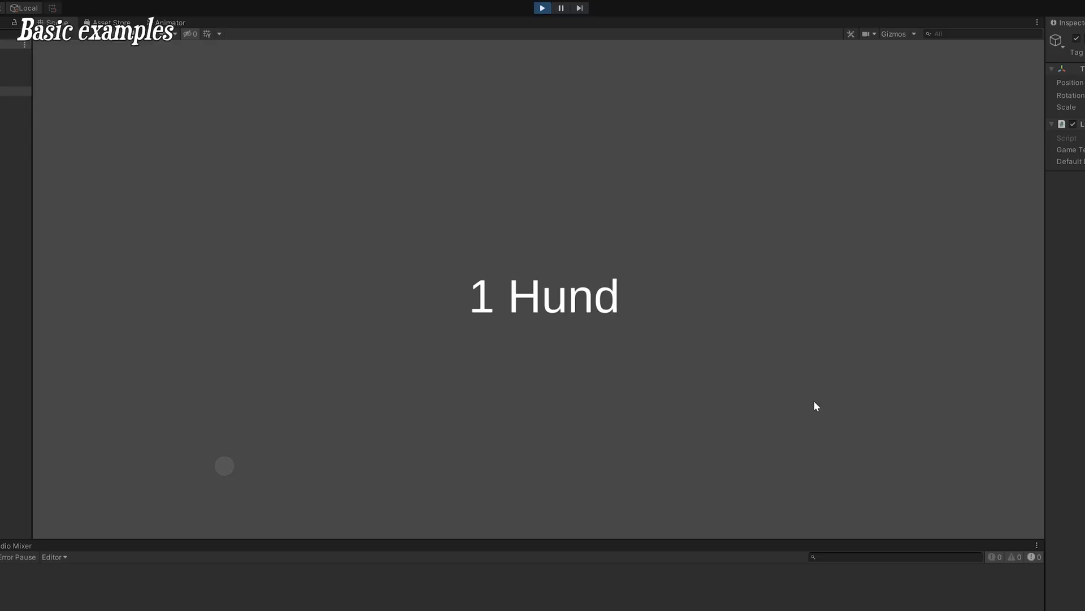
Cycle the sample text through German and English examples to 'The blue cat', then set the trade point name ID.
left_click(463, 116)
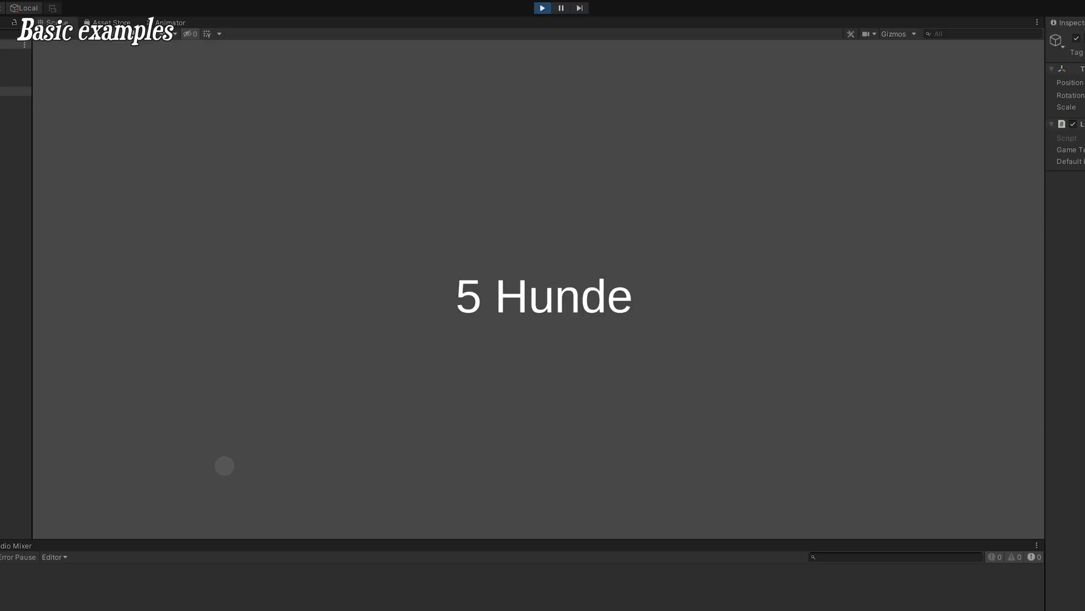
left_click(1080, 161)
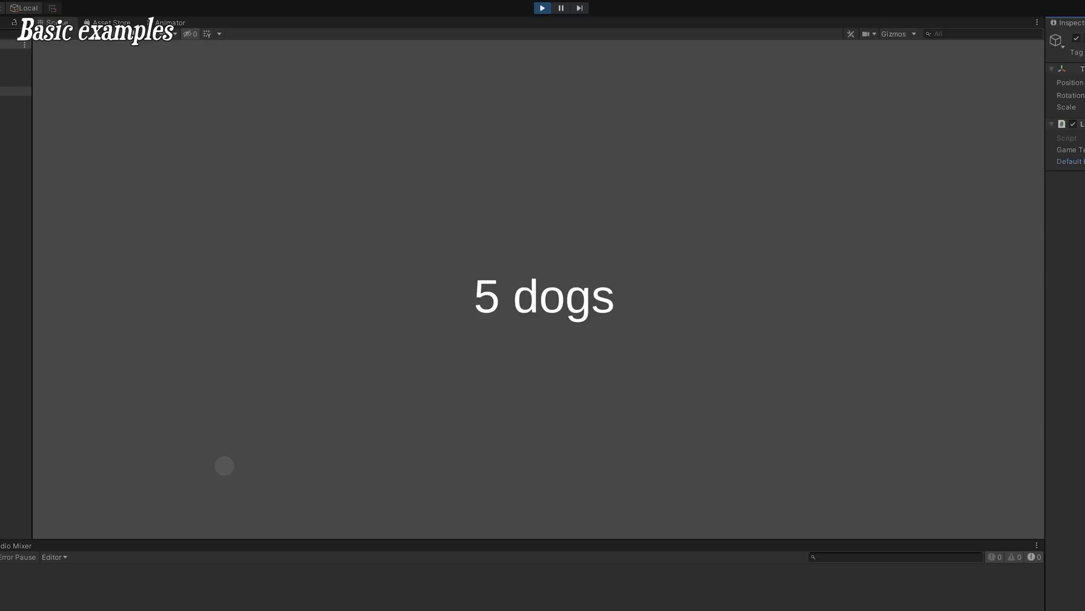
left_click(169, 427)
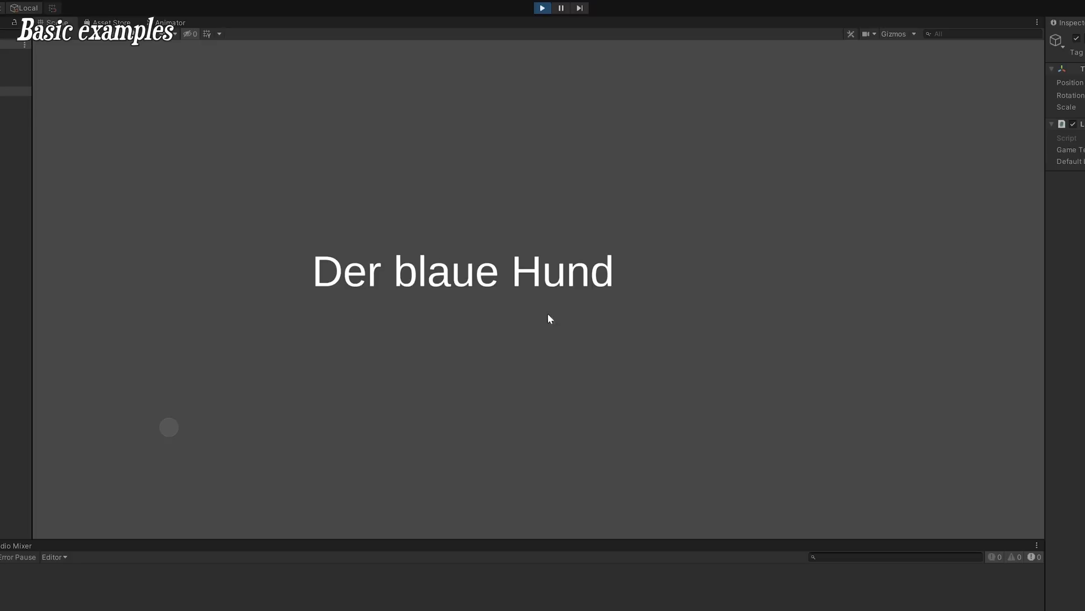
left_click(169, 427)
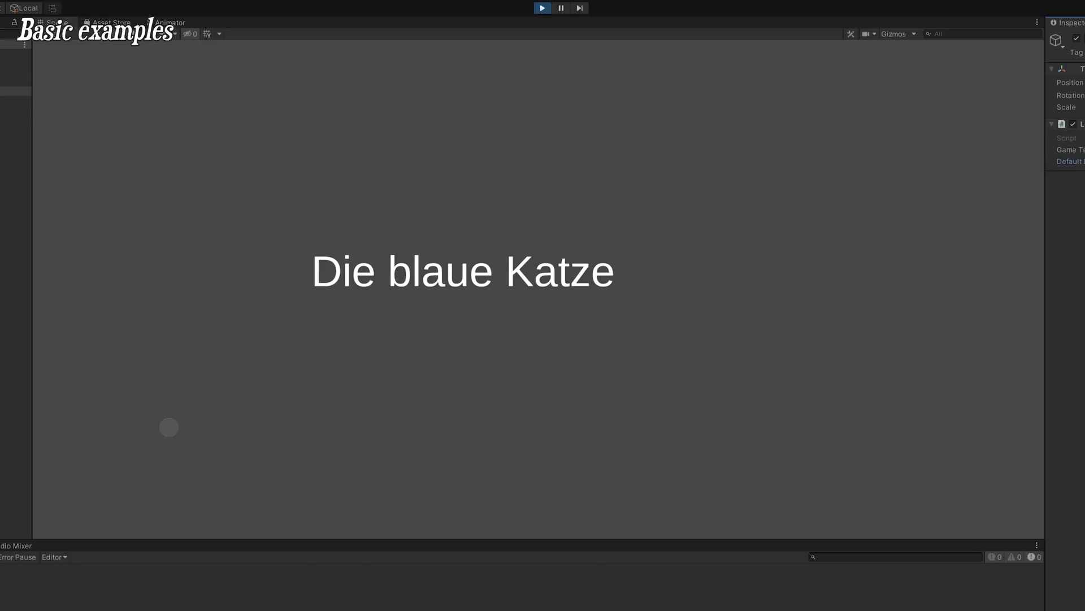
left_click(169, 426)
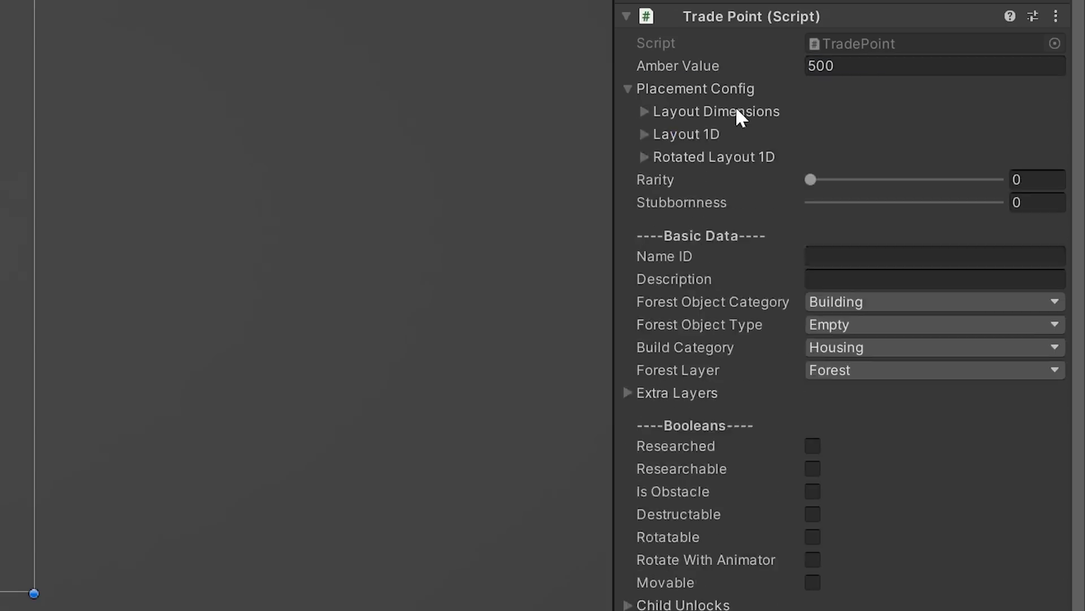
left_click(695, 89)
left_click(899, 188)
Give the Trade Point the Name ID 'forestobject_trade_point' and keep its object type Empty.
type("forestobject_trade_point")
left_click(865, 233)
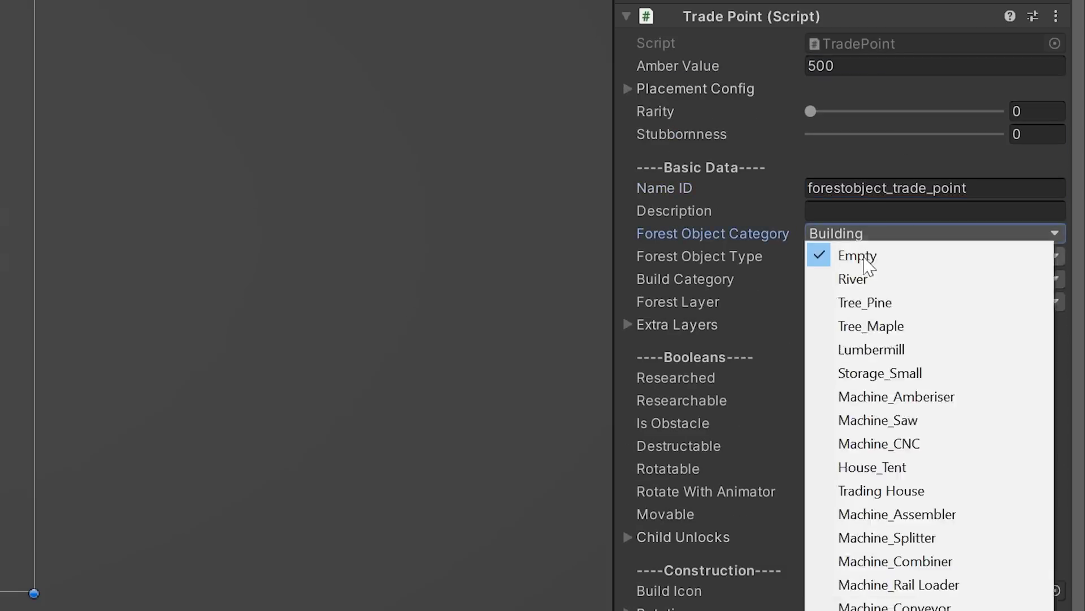
left_click(863, 259)
scroll(756, 298, "down", 5)
scroll(842, 573, "down", 3)
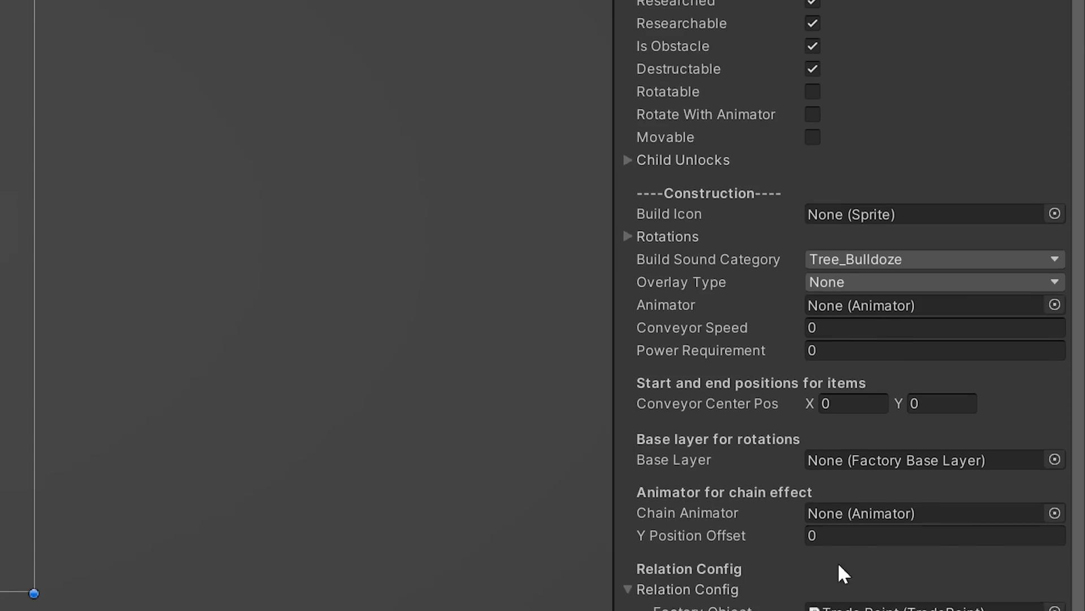
scroll(843, 572, "down", 5)
Set relation element 0 to Y coordinate 1 with the Awaiting Child flag, then expand element 1.
left_click(826, 480)
type("1")
left_click(879, 506)
left_click(864, 529)
scroll(865, 528, "down", 1)
scroll(796, 384, "up", 1)
left_click(796, 382)
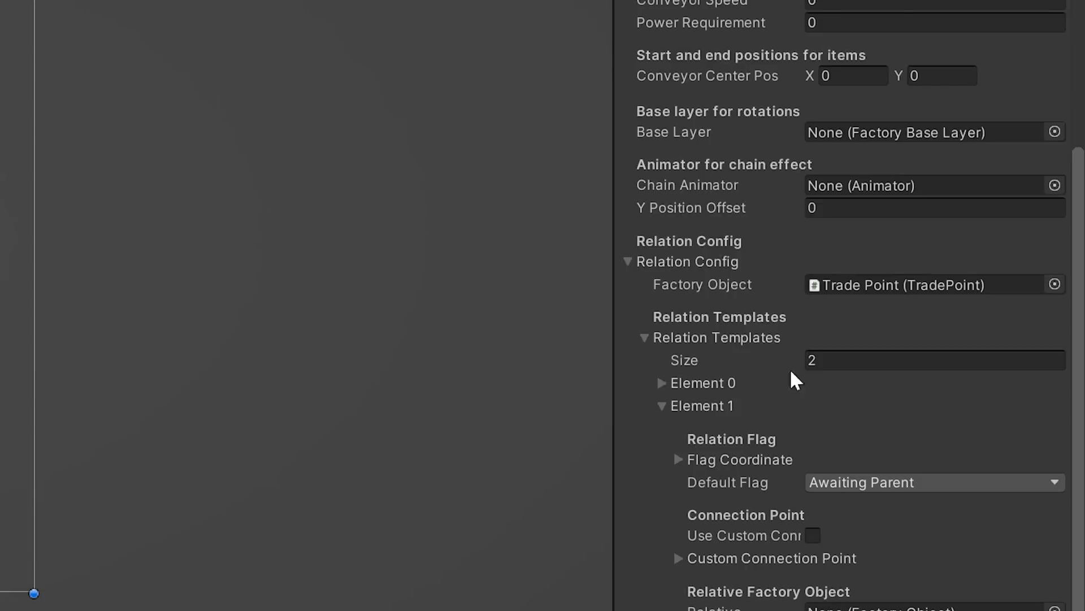
left_click(679, 459)
scroll(693, 235, "up", 12)
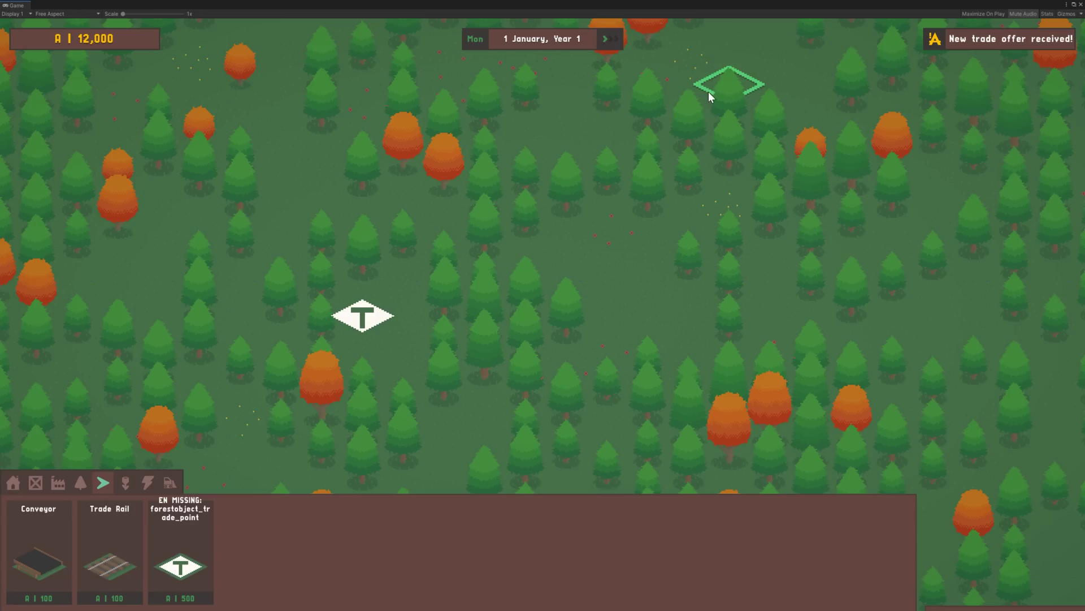
Lay a trade rail to the T trade point and stretch a conveyor out from it.
left_click_drag(708, 92, 376, 286)
middle_click_drag(544, 412, 584, 279)
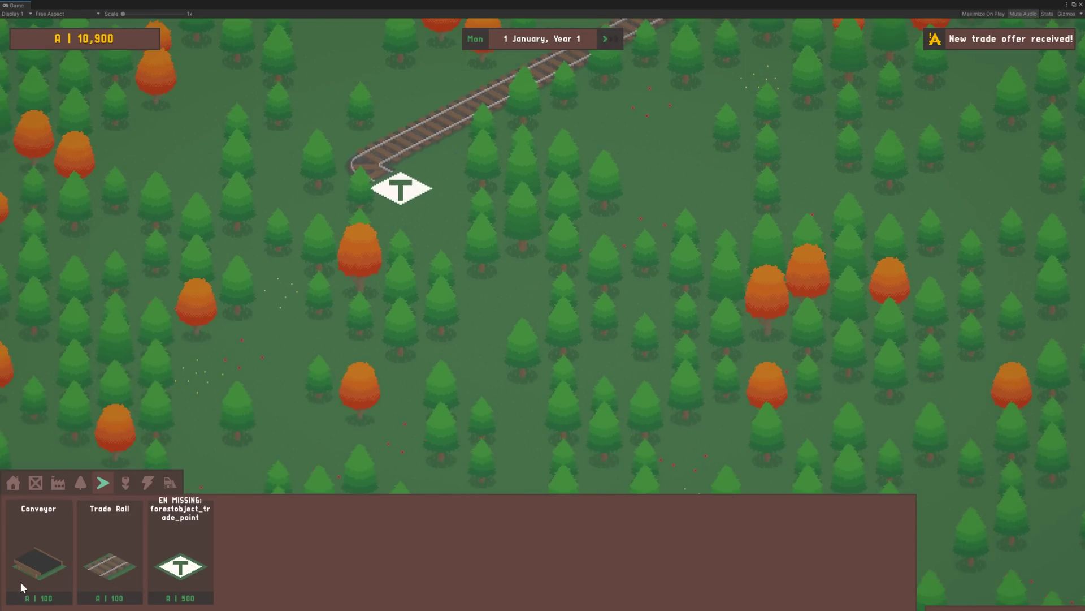
left_click(35, 566)
left_click_drag(150, 369, 460, 218)
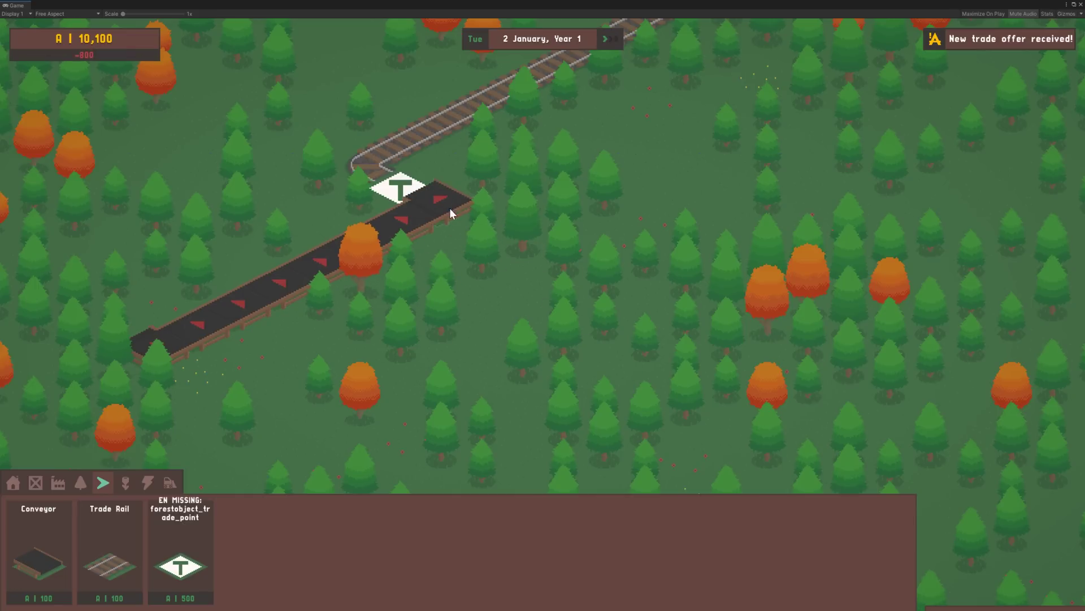
key("w")
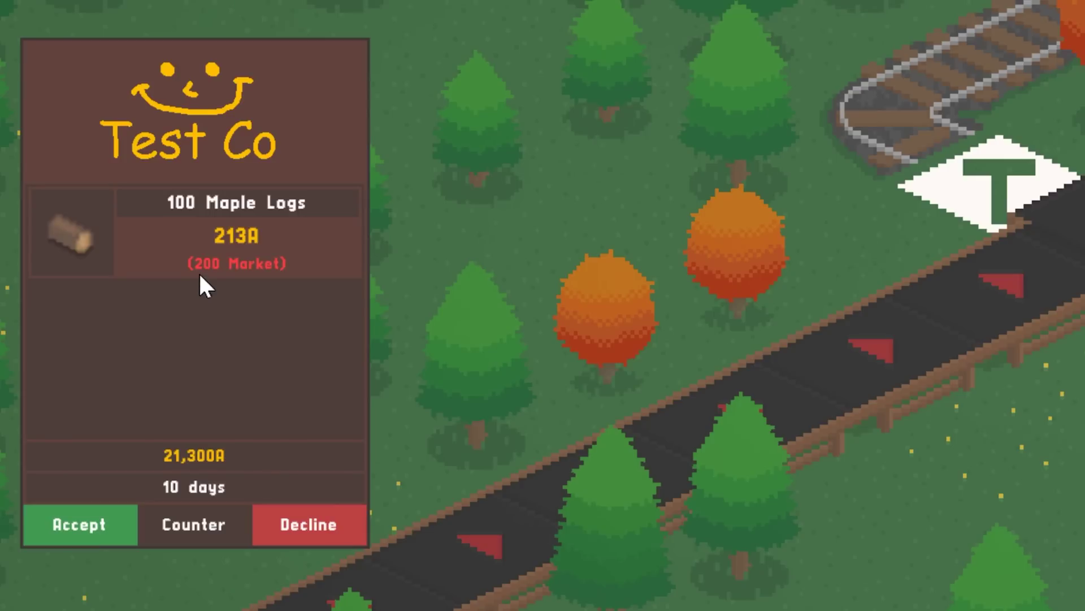
Accept the 100 Maple Logs offer and send it to the trade collector.
left_click(106, 534)
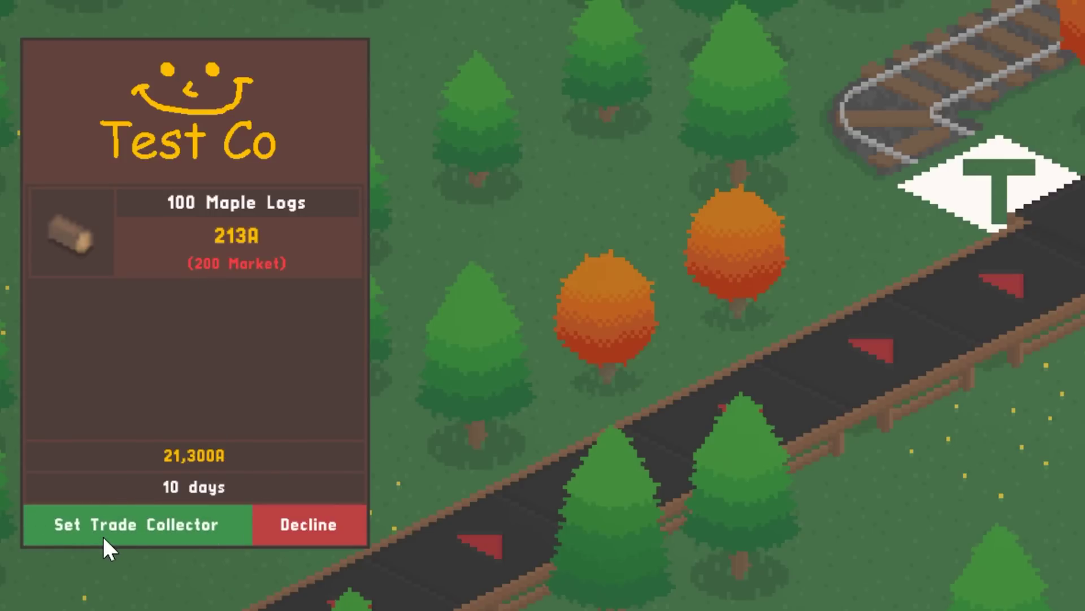
left_click(166, 523)
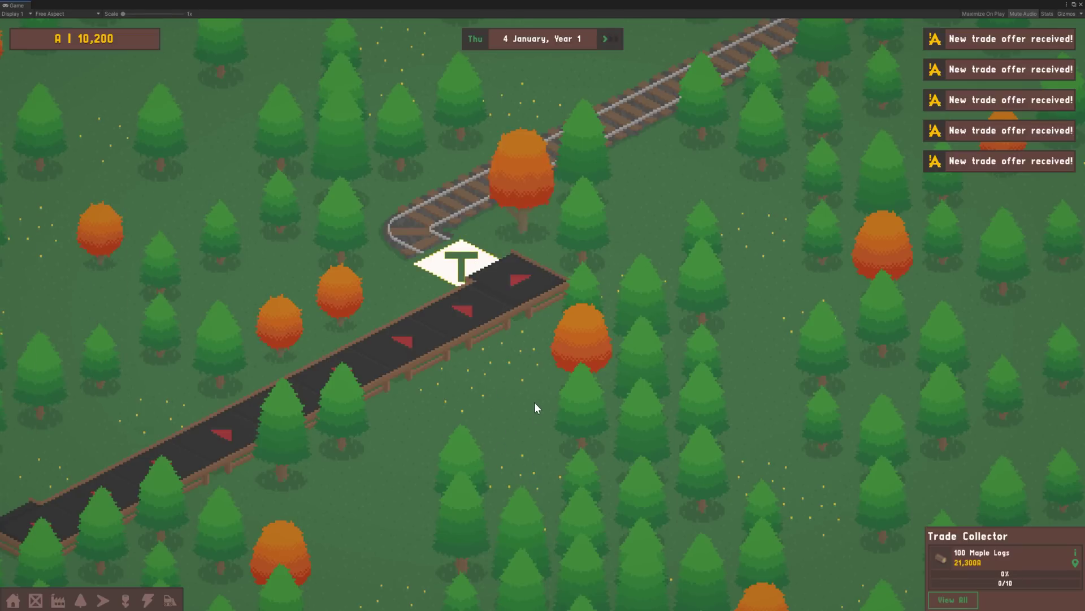
scroll(268, 526, "down", 2)
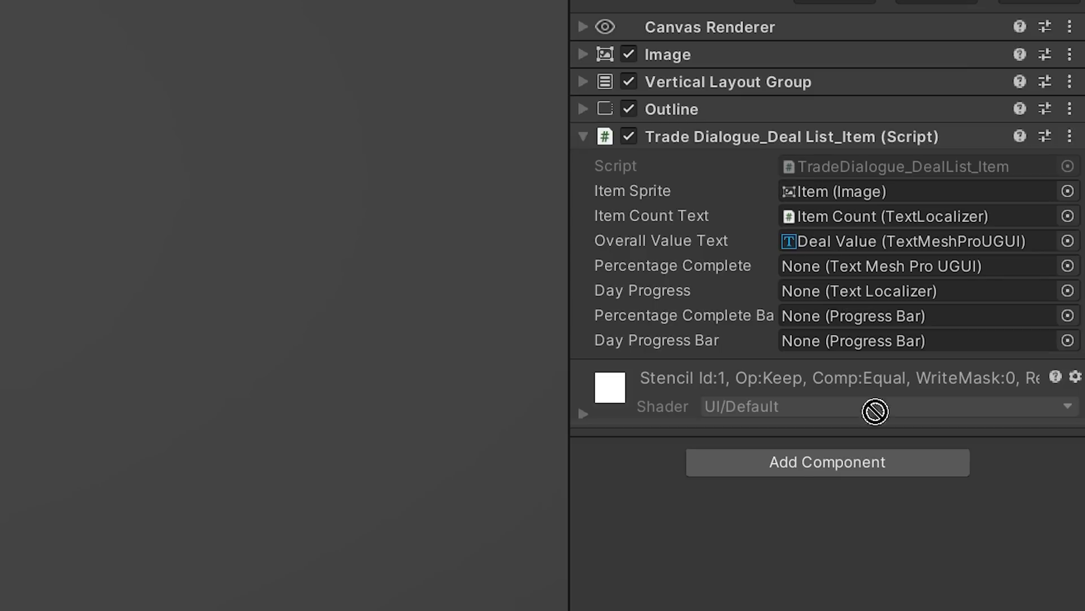
Link Bar Value, Count Bar and Date Bar to the percentage text, percentage bar and day progress bar.
left_click_drag(875, 411, 905, 281)
left_click_drag(3, 317, 882, 315)
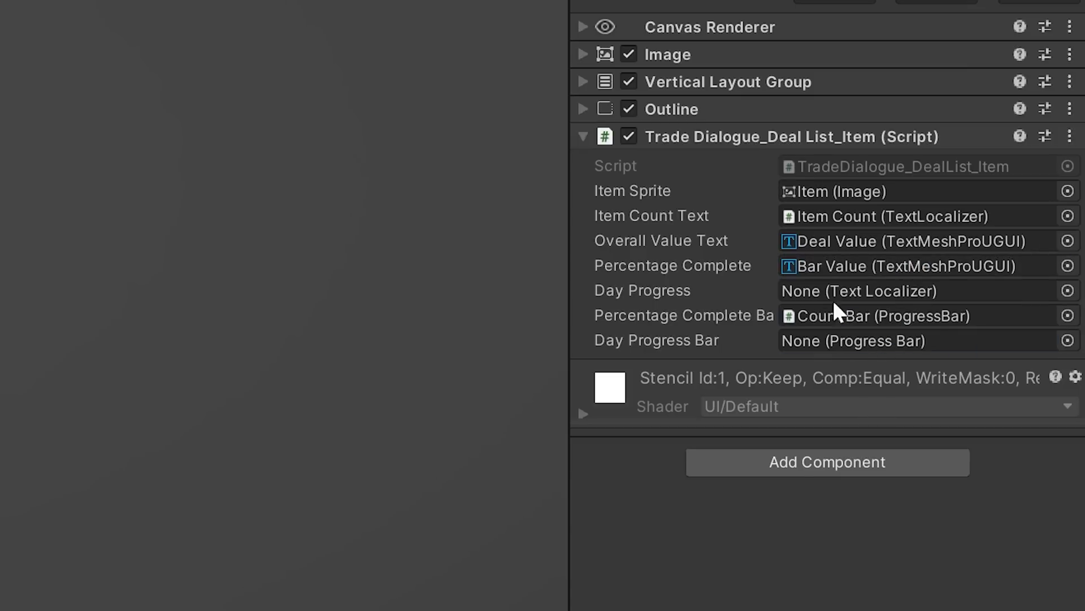
left_click_drag(2, 339, 876, 341)
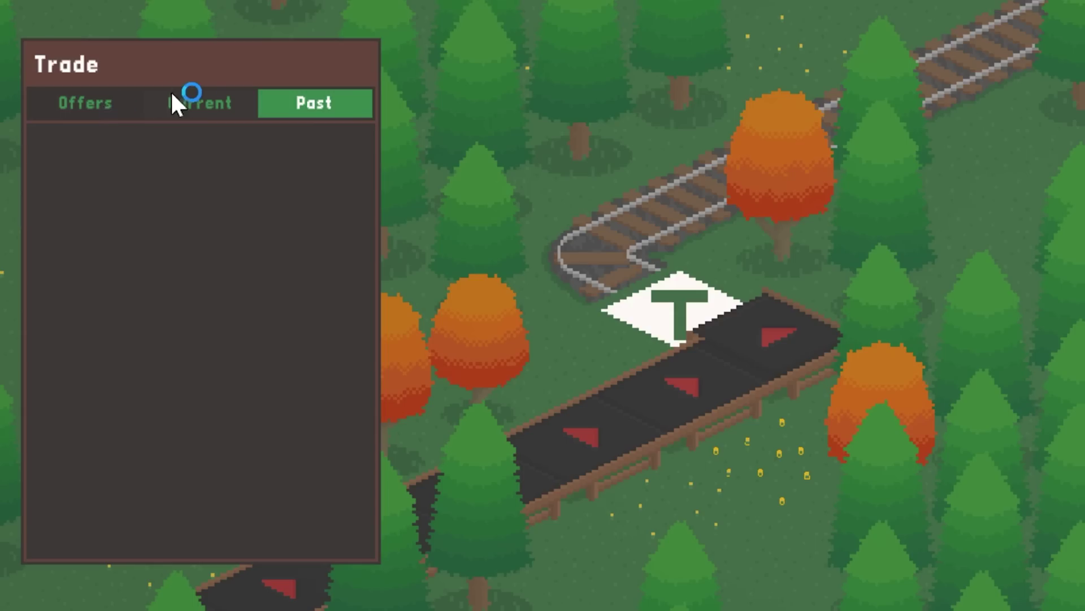
Check the current deals and open offers, viewing the 68 Maple Logs offer details.
left_click(184, 103)
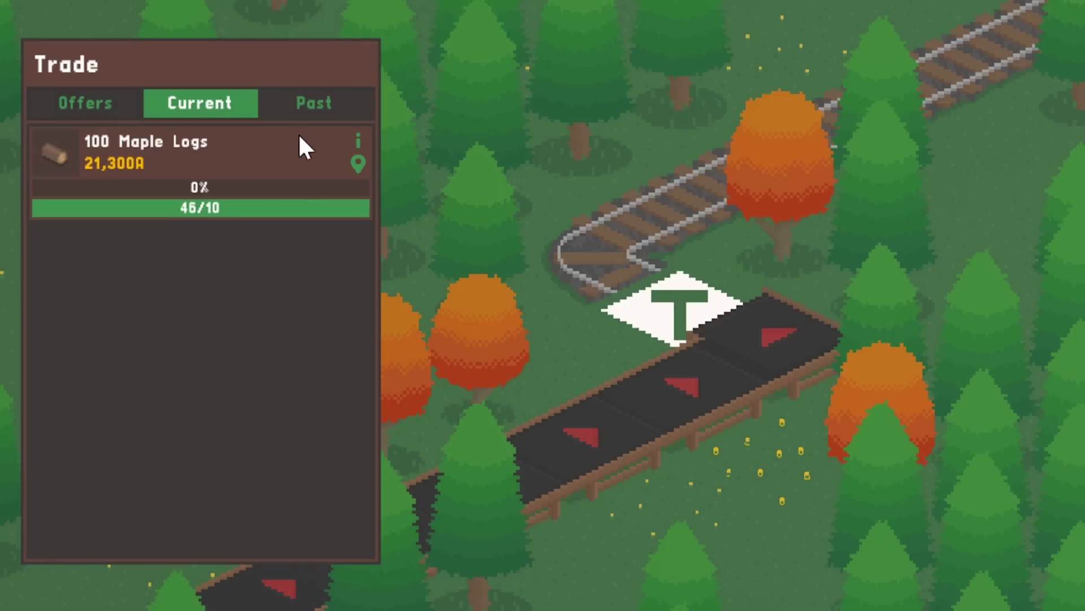
left_click(99, 103)
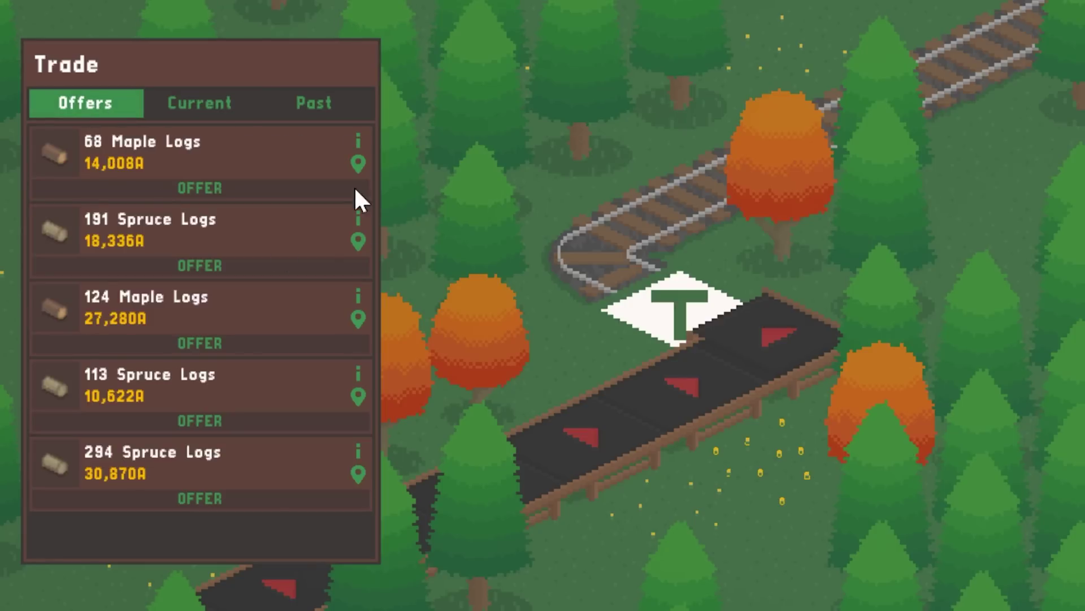
left_click(358, 141)
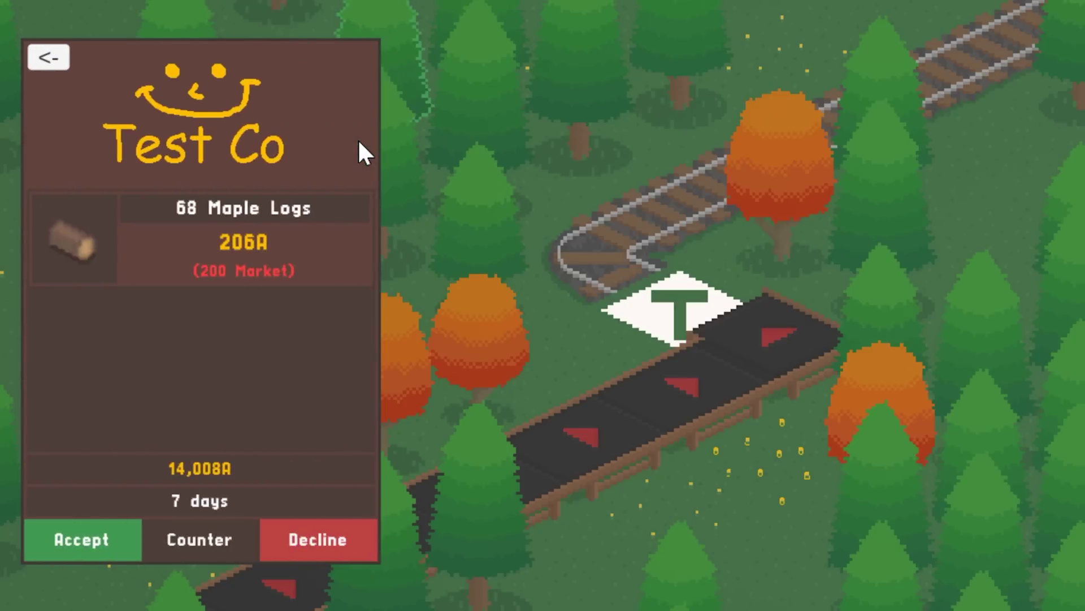
left_click(48, 58)
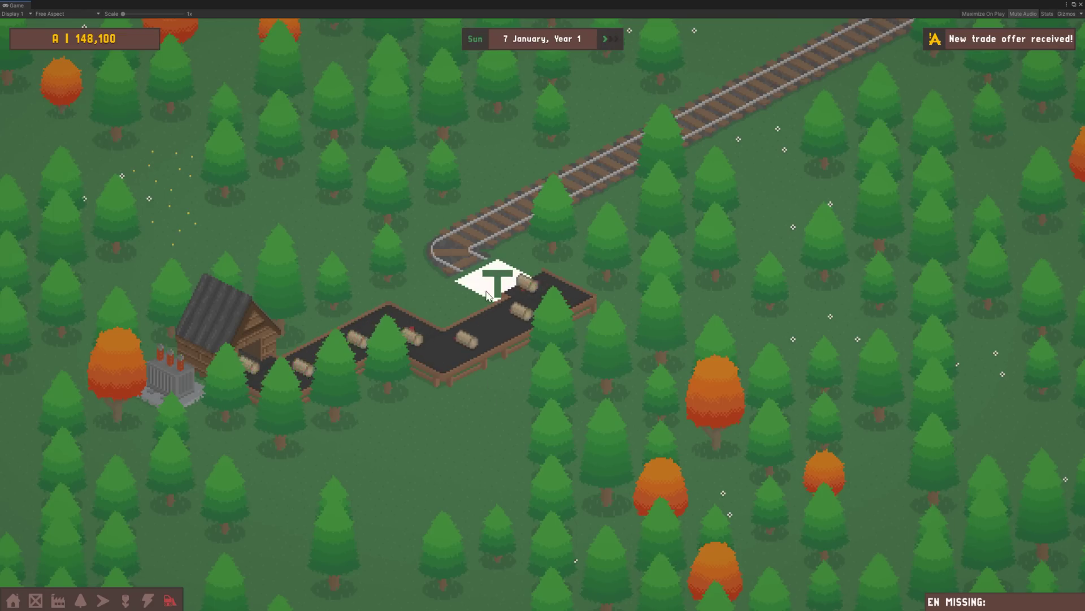
View the trade collector's deal details, then cycle the Current, Past and Offers tabs back to Current.
left_click(488, 295)
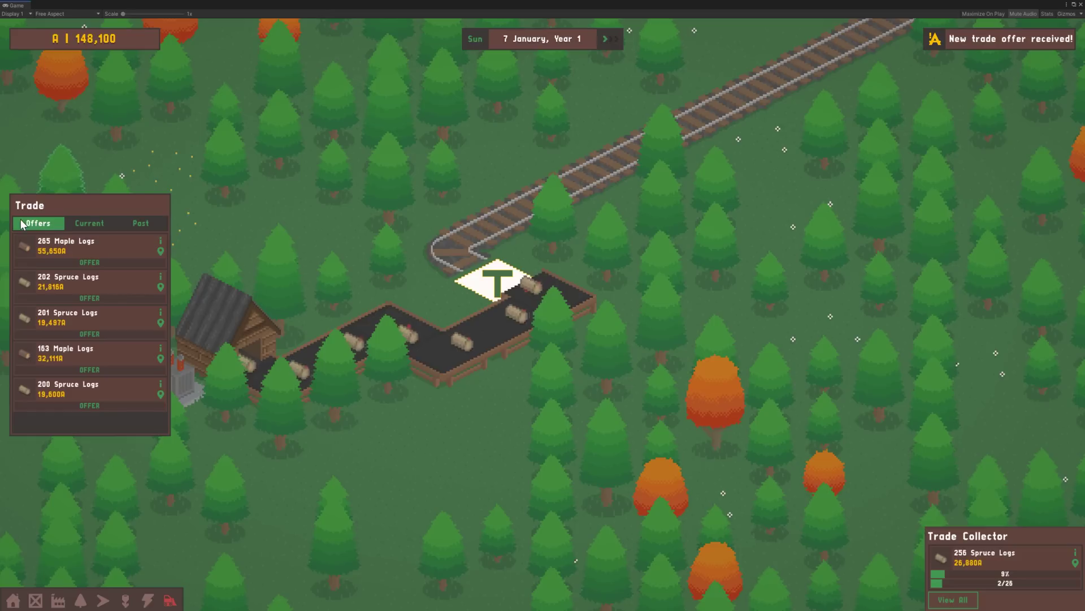
left_click(81, 220)
left_click(141, 223)
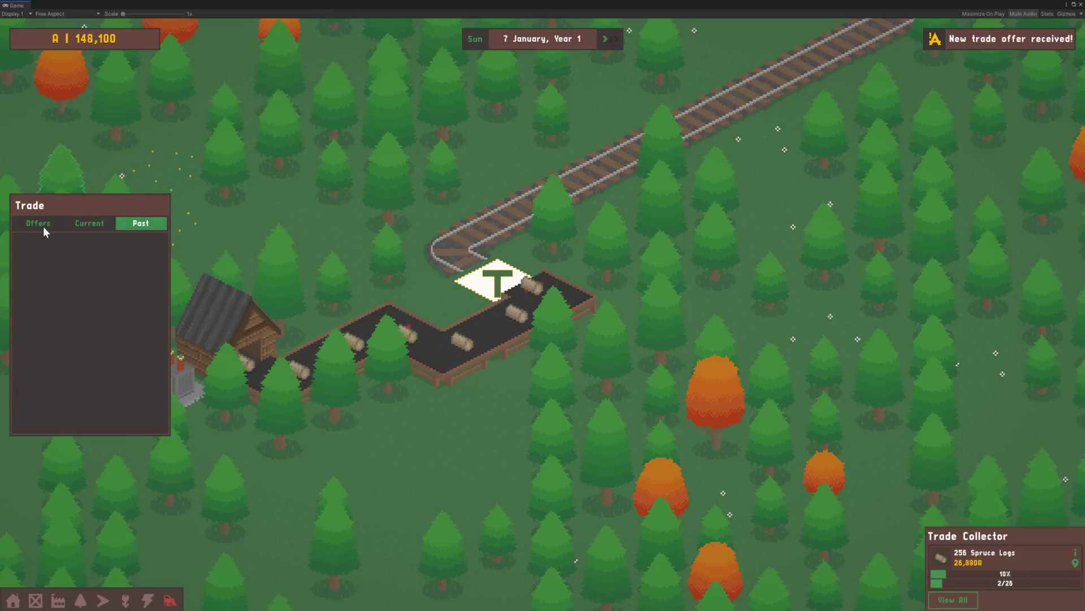
left_click(40, 223)
left_click(98, 226)
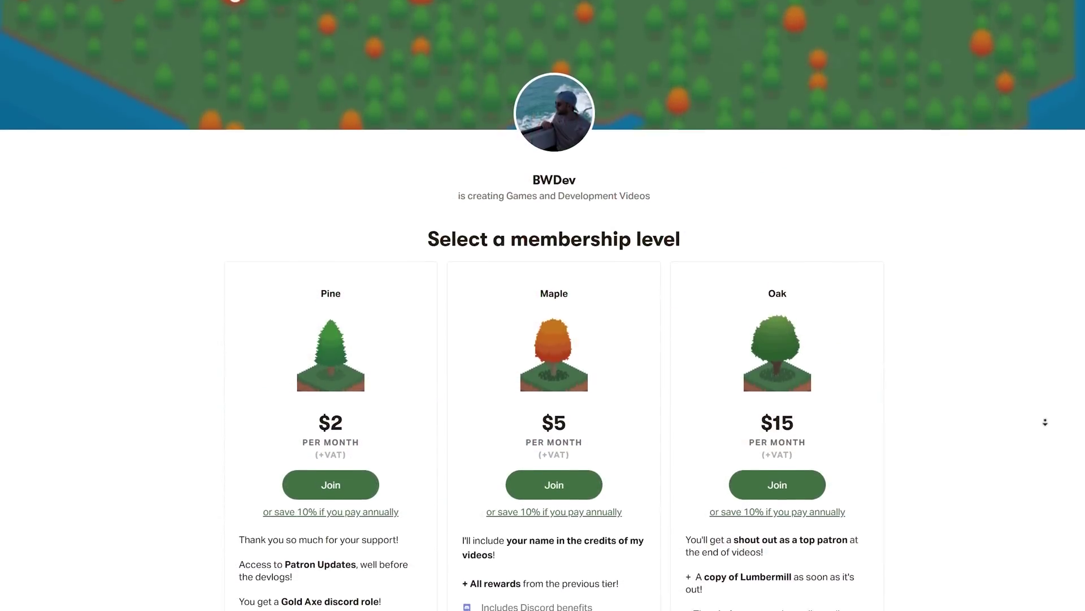
Scroll down the Lumbermill Steam store page.
scroll(1045, 421, "down", 2)
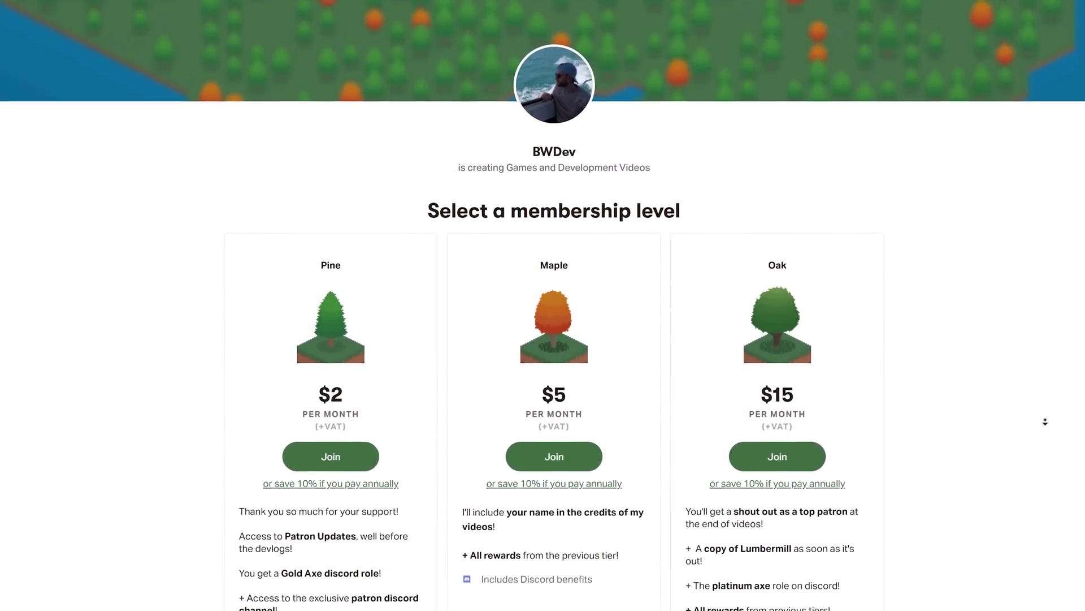